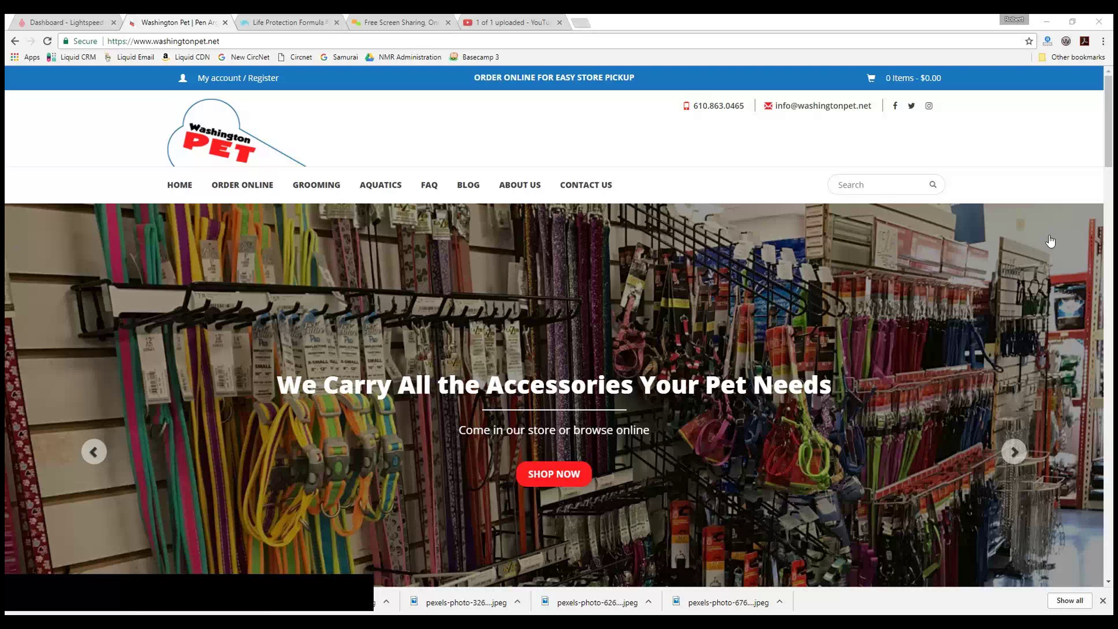
- Open the Acana Heritage Freshwater Fish product from the store's online catalogue and review its description, ingredients and analysis sections
left_click(242, 185)
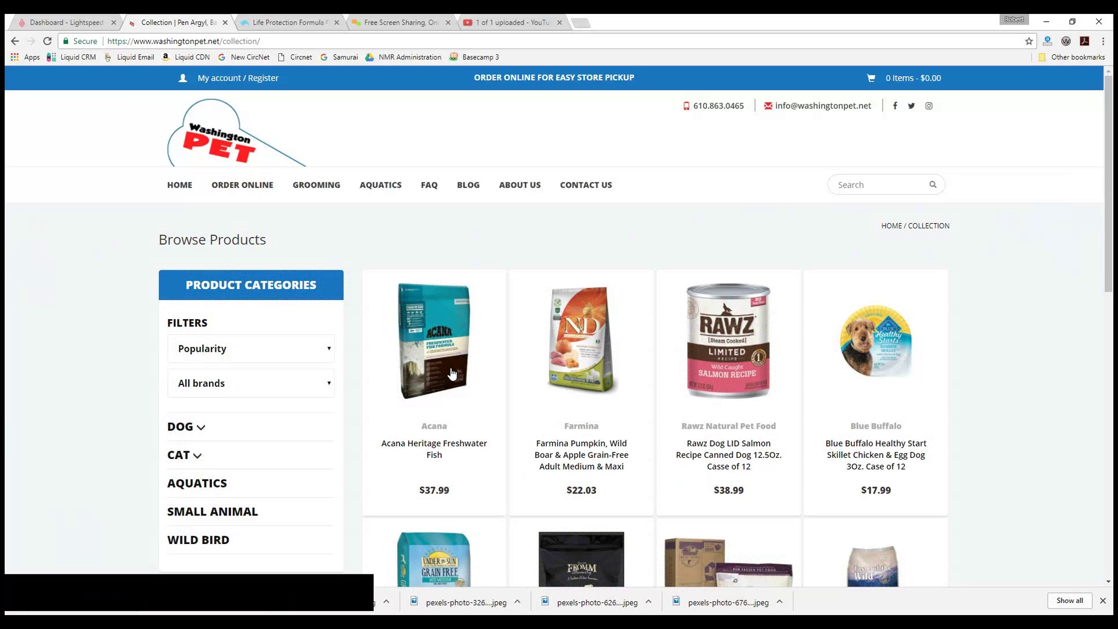
left_click(451, 370)
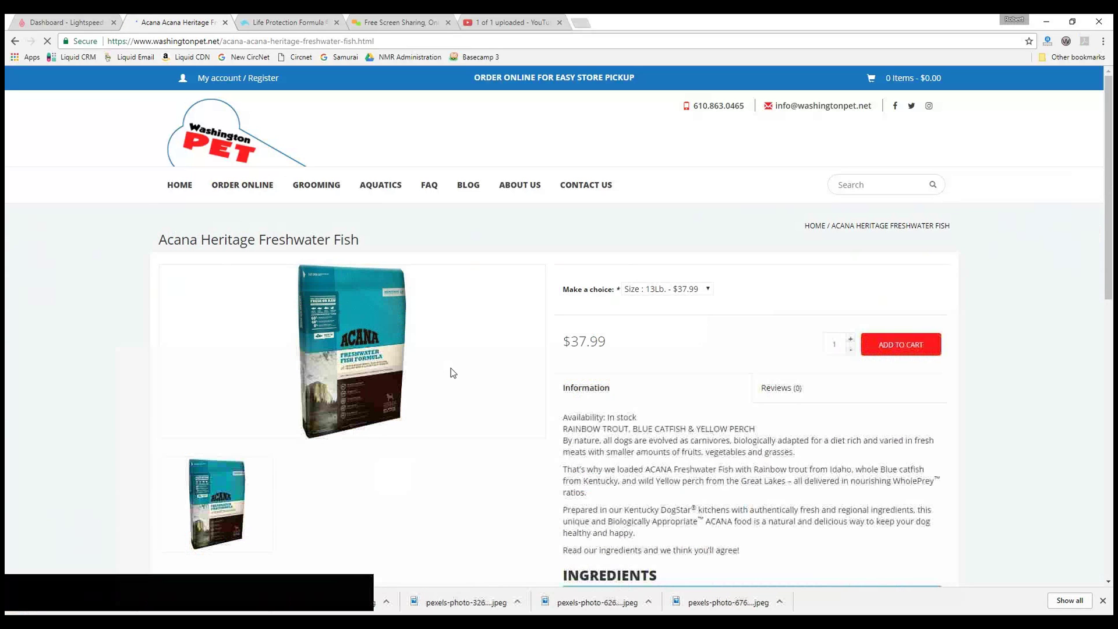
scroll(623, 416, "down", 2)
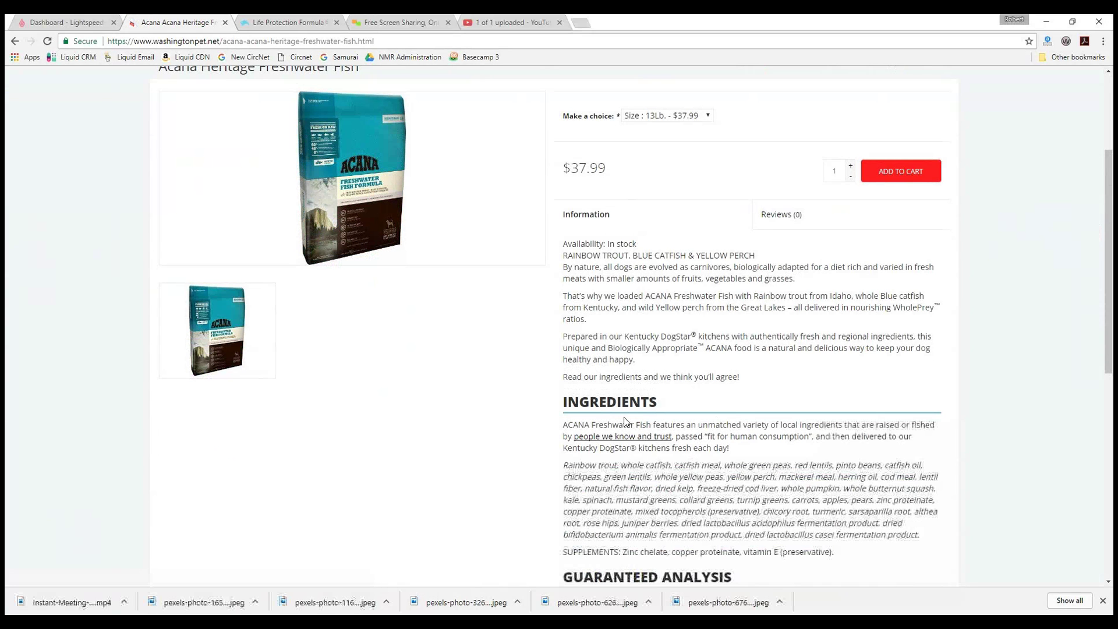
scroll(600, 495, "down", 1)
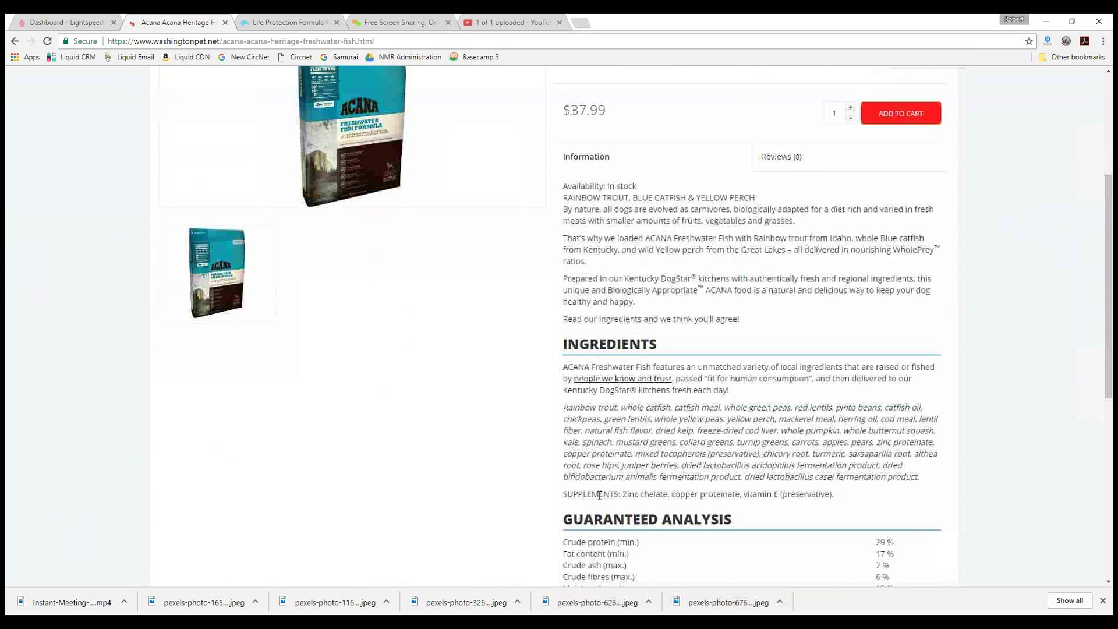
scroll(599, 542, "up", 2)
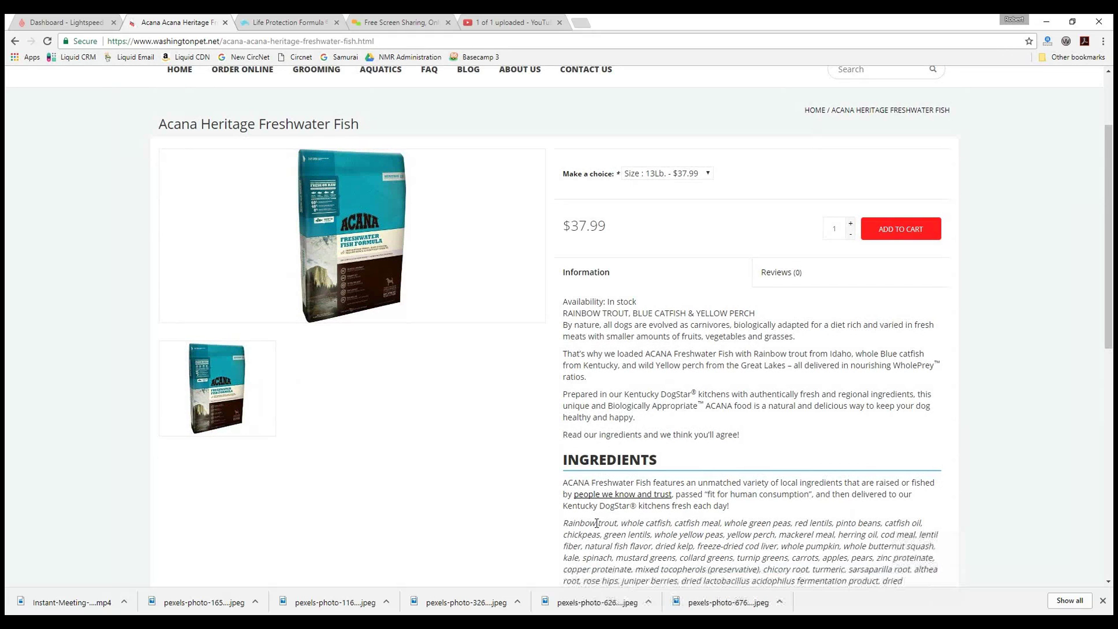
- Switch to the Lightspeed admin and open the Blue Buffalo Lamb & Oatmeal Puppy Food product at its content section
left_click(85, 23)
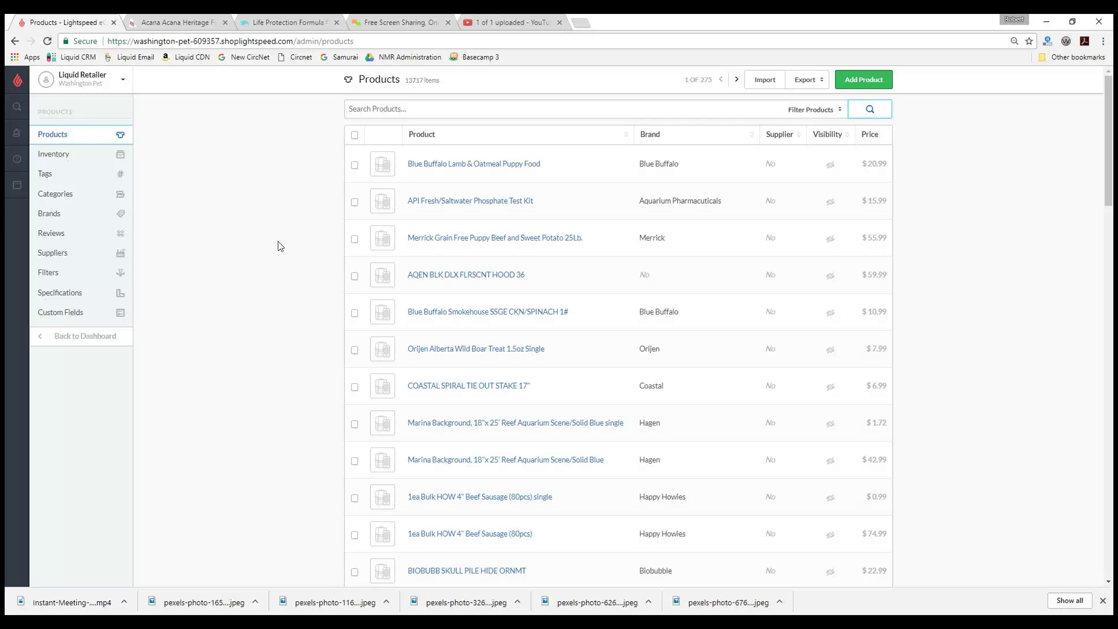
left_click(454, 168)
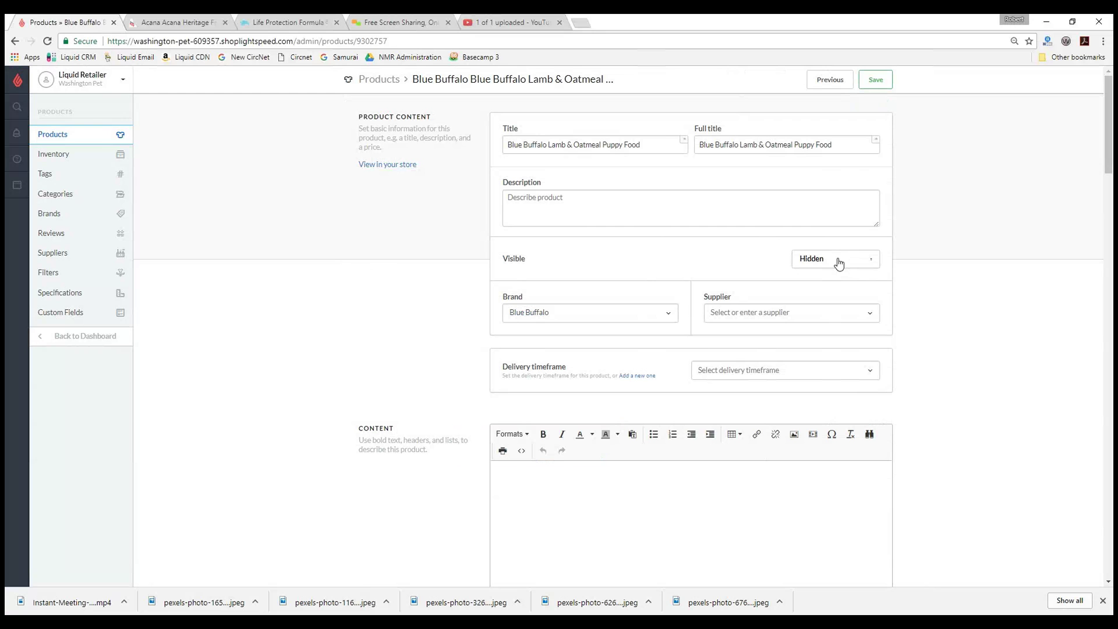
scroll(466, 271, "down", 3)
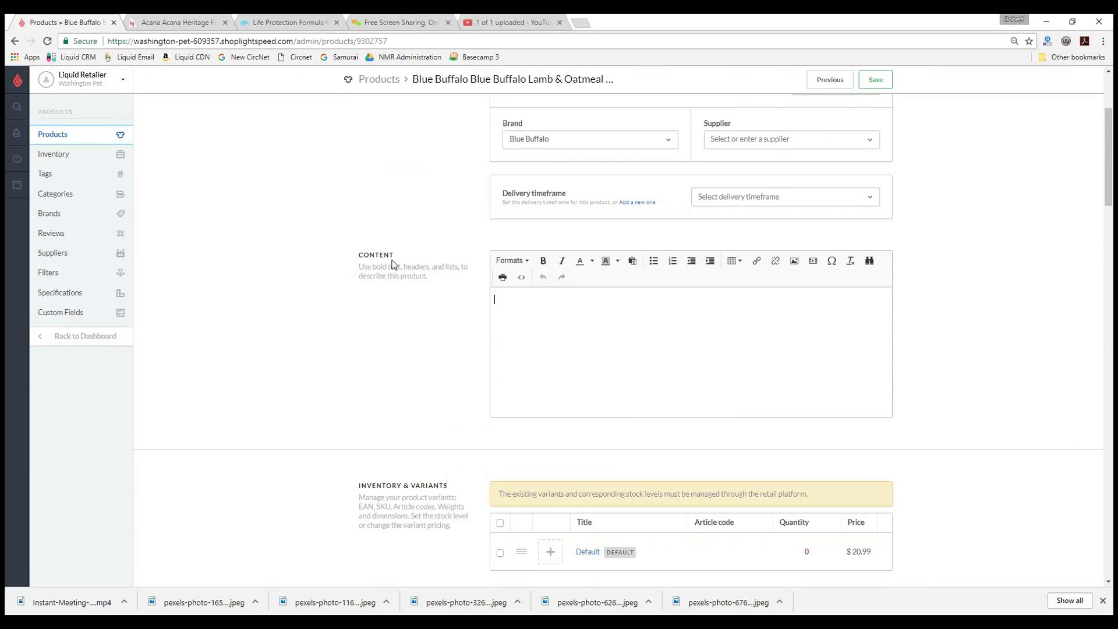
- Copy the introduction, feature list and closing paragraph from the Blue Buffalo Lamb and Oatmeal Recipe page into the product's content in Lightspeed
left_click(298, 23)
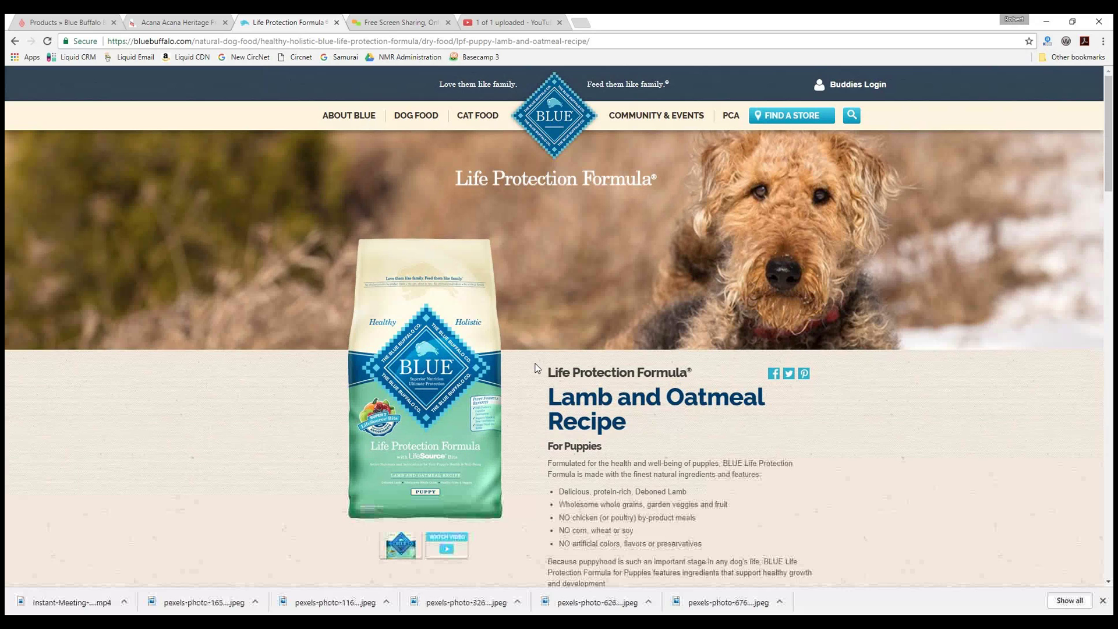
scroll(536, 368, "down", 2)
left_click_drag(542, 255, 586, 376)
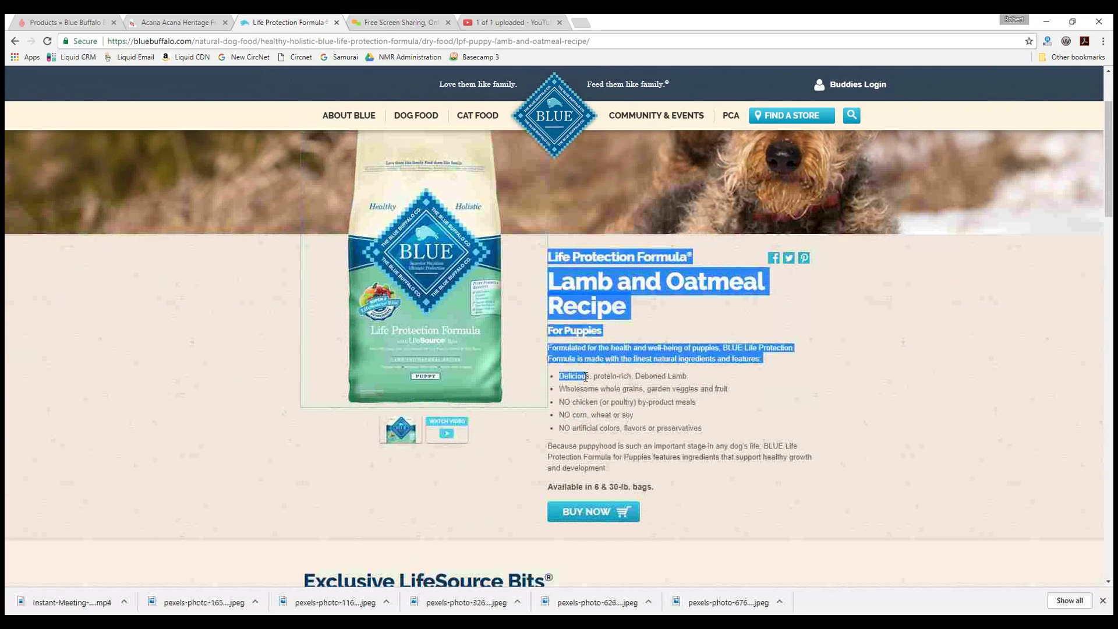
left_click(587, 376)
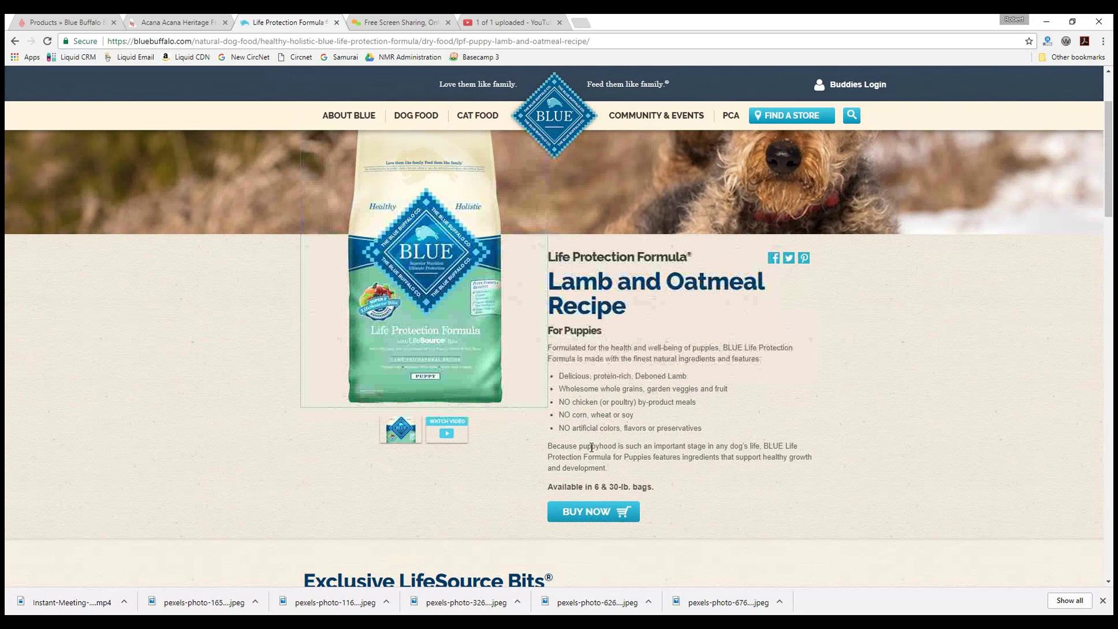
left_click_drag(610, 468, 547, 347)
key("ctrl+c")
left_click(85, 22)
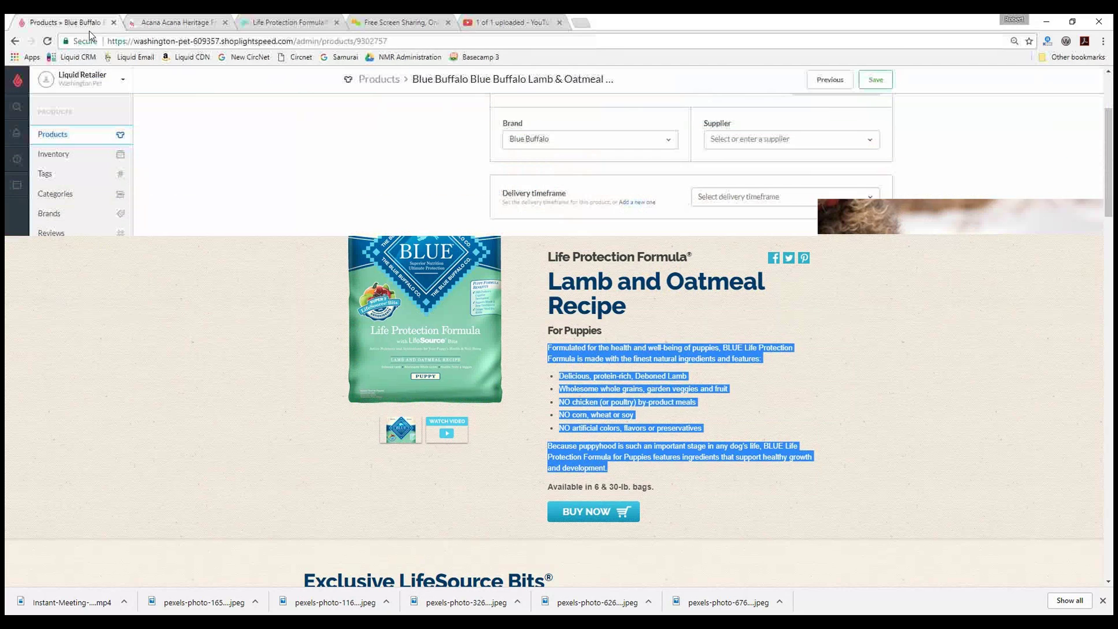
left_click(518, 314)
key("ctrl+v")
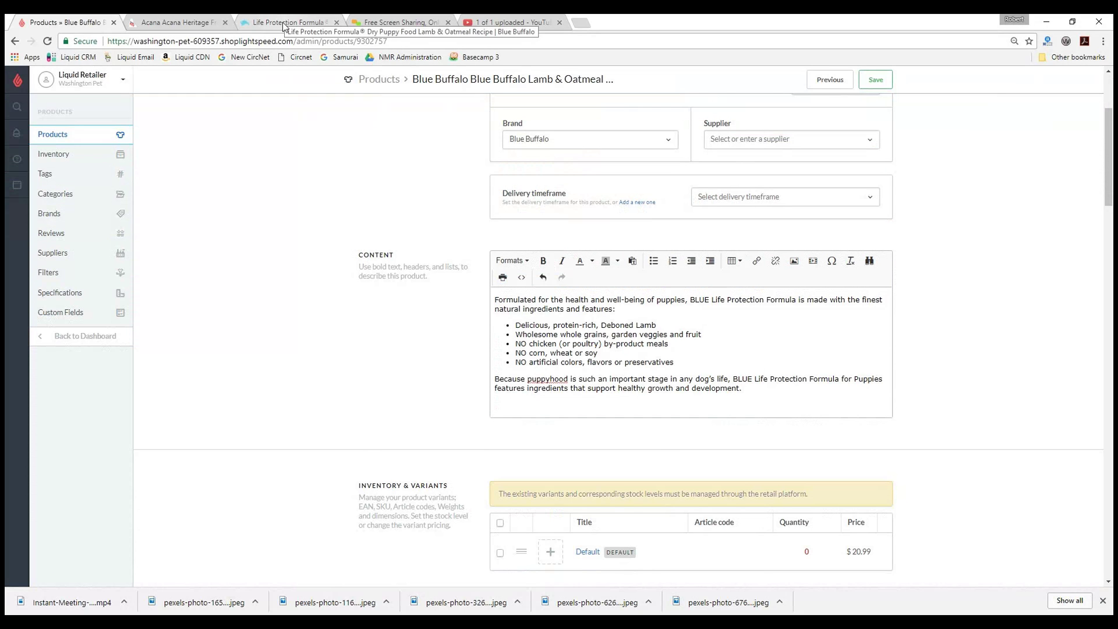
- Examine how the Acana product page in the store sets out its Ingredients and Guaranteed Analysis headings
left_click(162, 19)
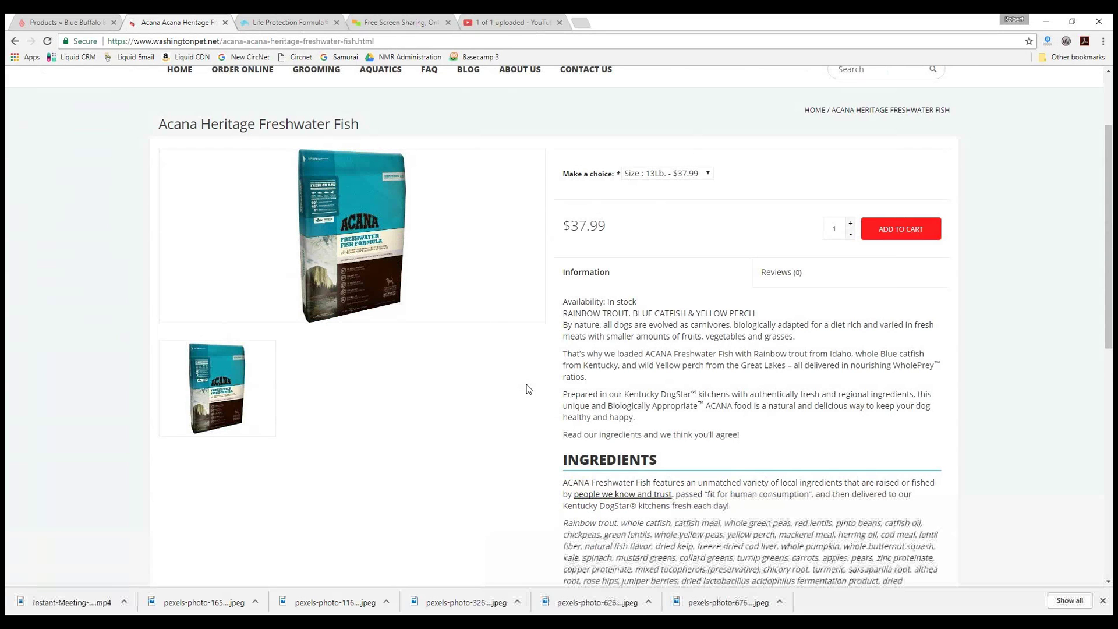
scroll(528, 389, "down", 1)
scroll(528, 388, "down", 3)
left_click_drag(737, 462, 565, 459)
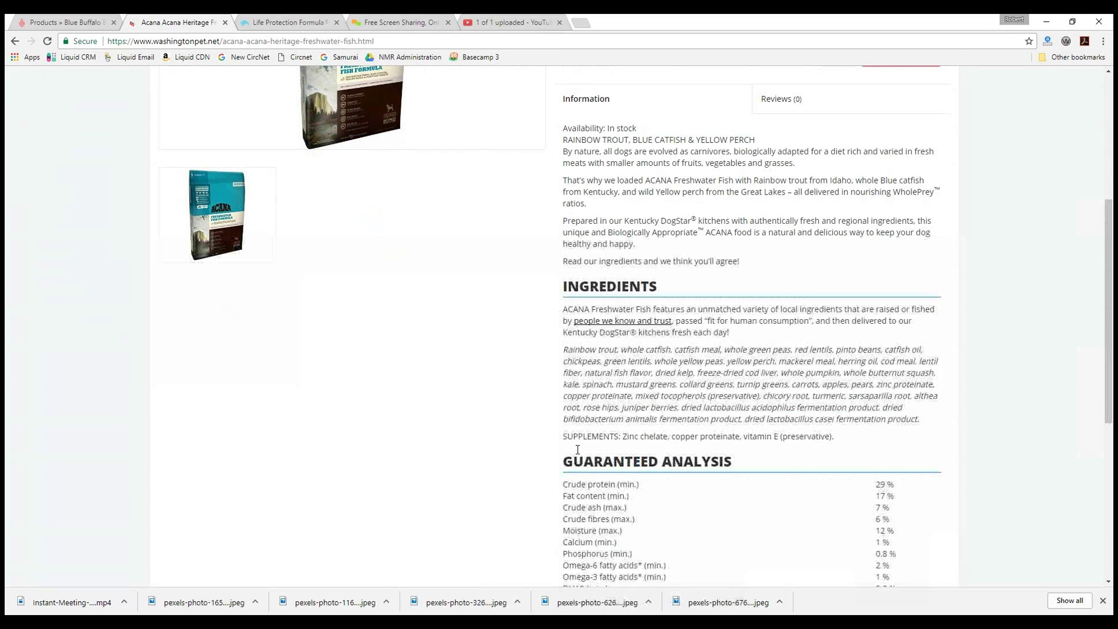
left_click_drag(656, 286, 563, 287)
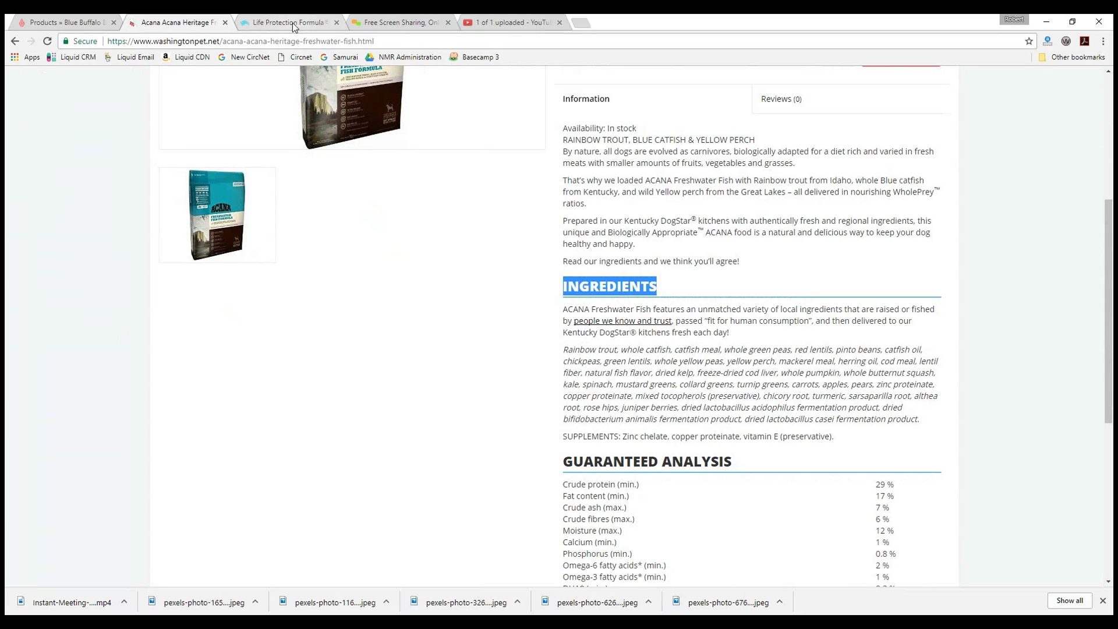
- Copy the full ingredients list from the Blue Buffalo product page and paste it below the description in the Lightspeed product content
left_click(293, 23)
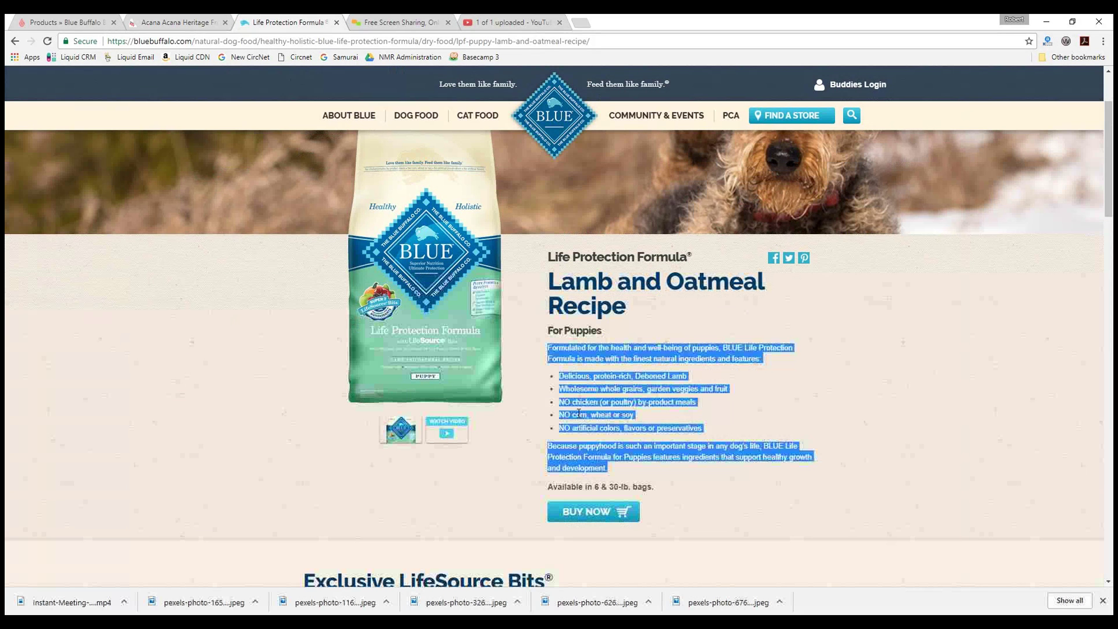
scroll(576, 411, "down", 4)
scroll(574, 409, "down", 1)
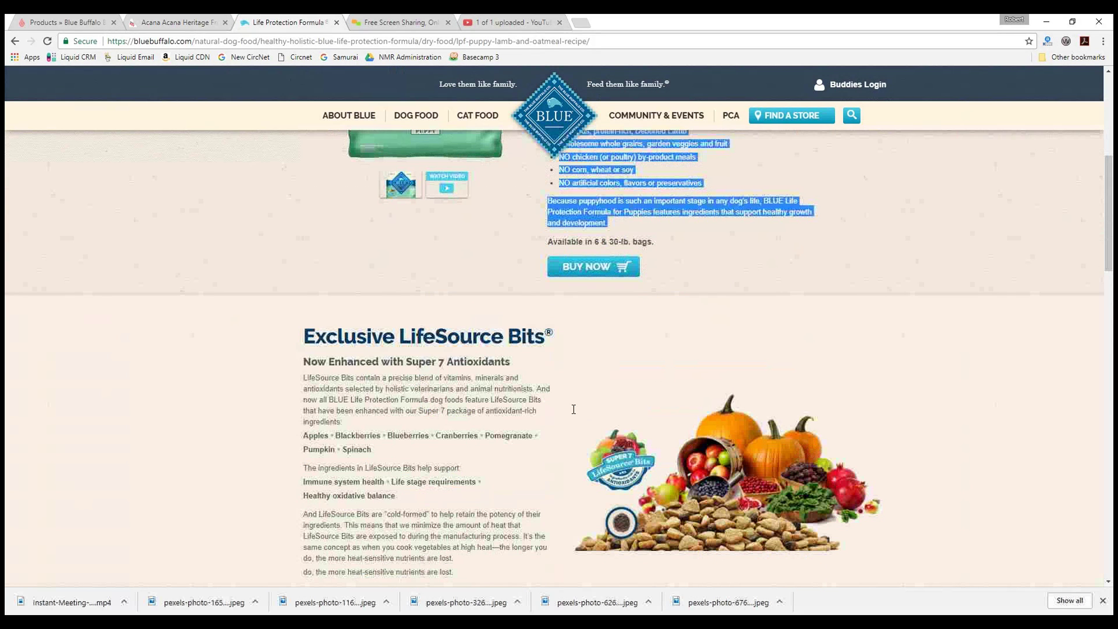
scroll(573, 409, "down", 12)
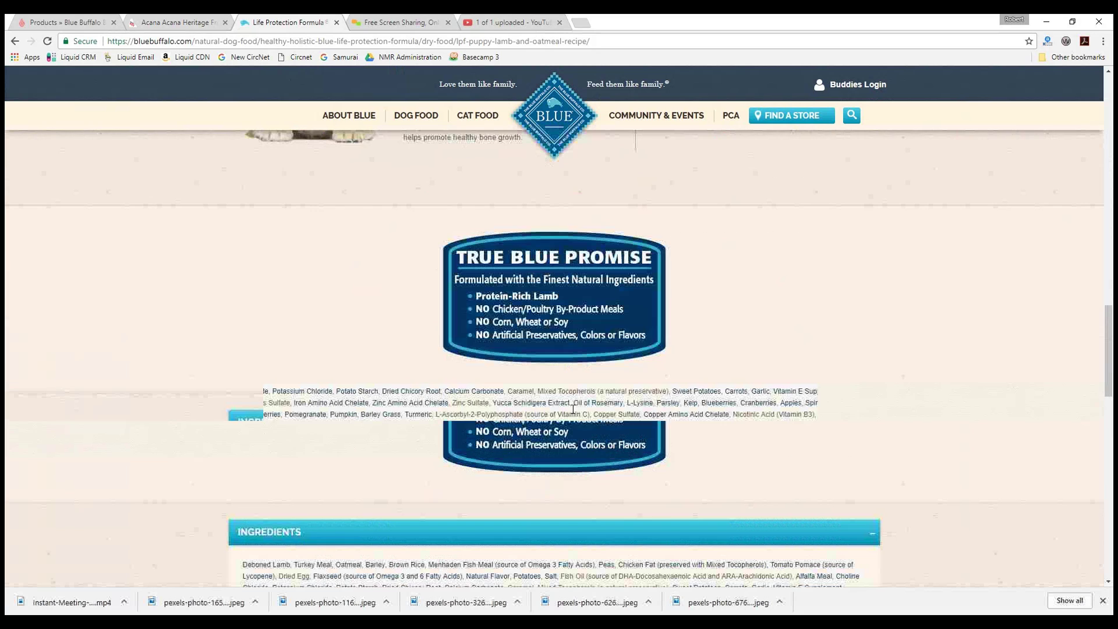
scroll(574, 410, "down", 4)
left_click_drag(346, 424, 239, 331)
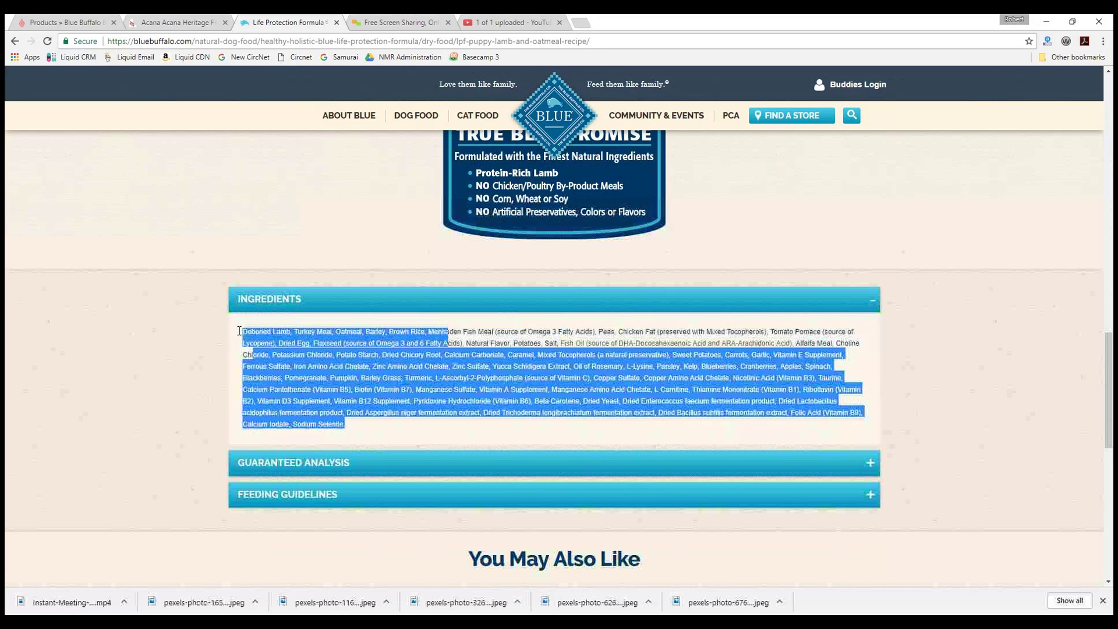
right_click(257, 342)
left_click(297, 429)
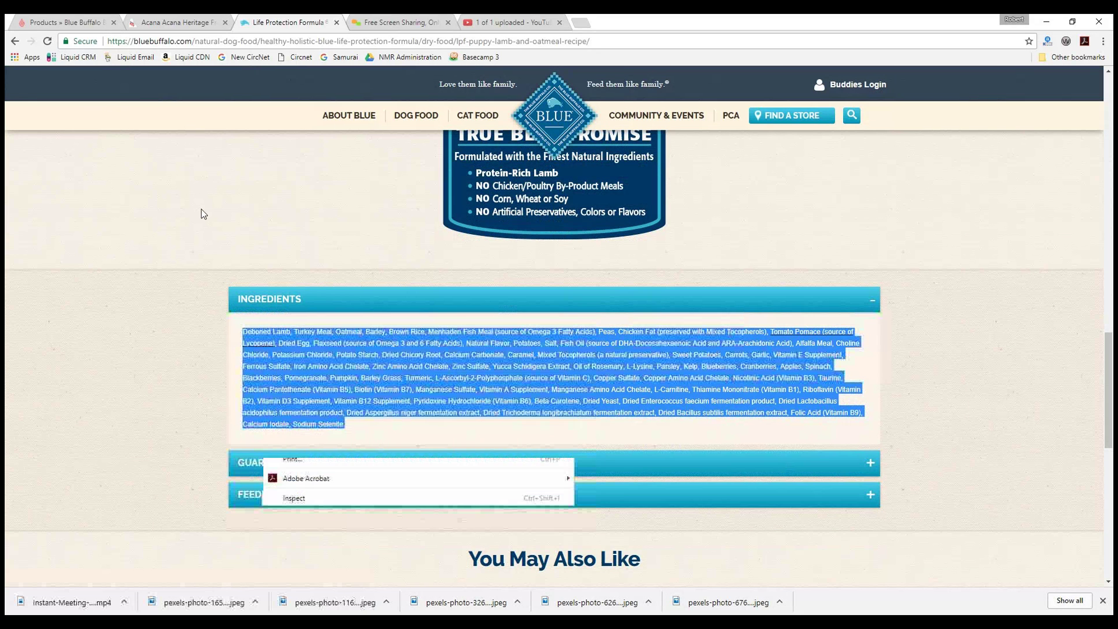
left_click(89, 22)
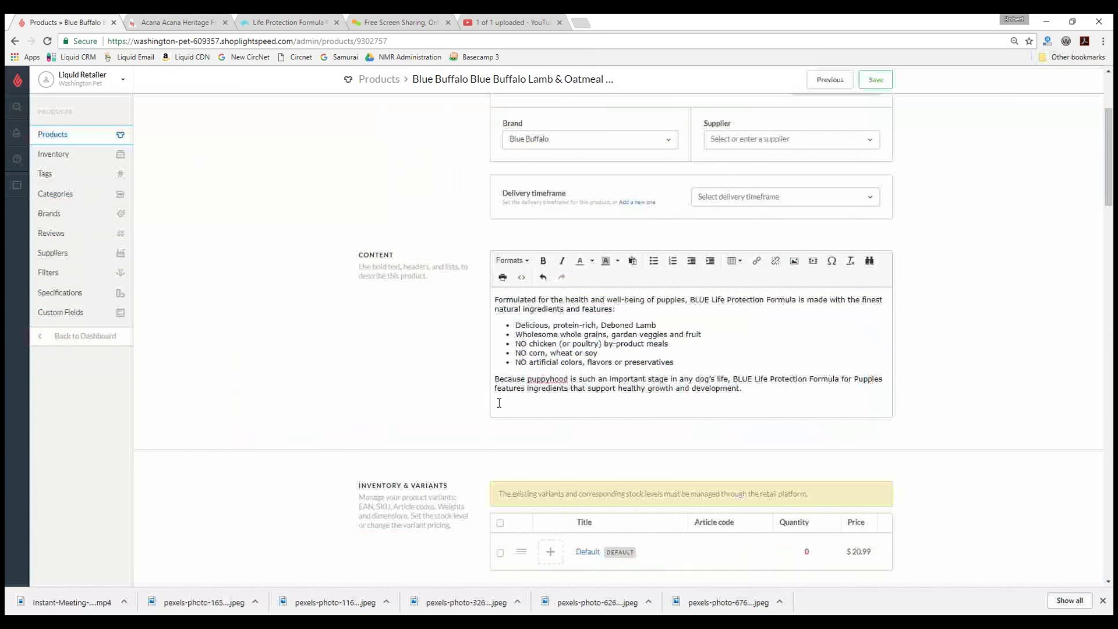
right_click(497, 406)
left_click(531, 488)
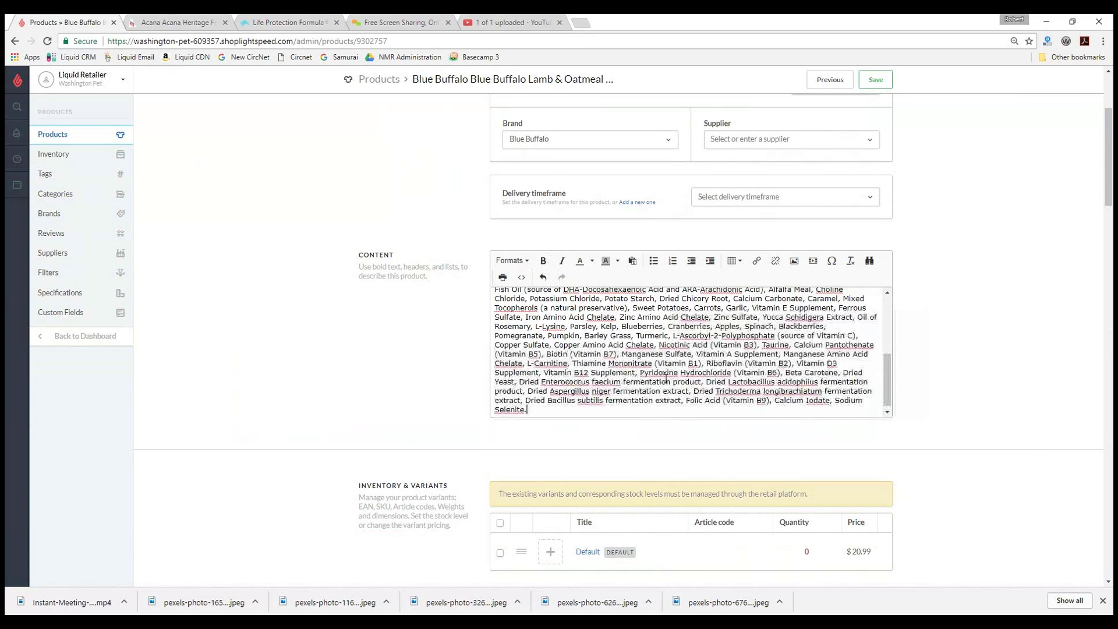
- Add the title "Ingredients" above the pasted ingredients list and format it as Heading 3
scroll(666, 377, "up", 10)
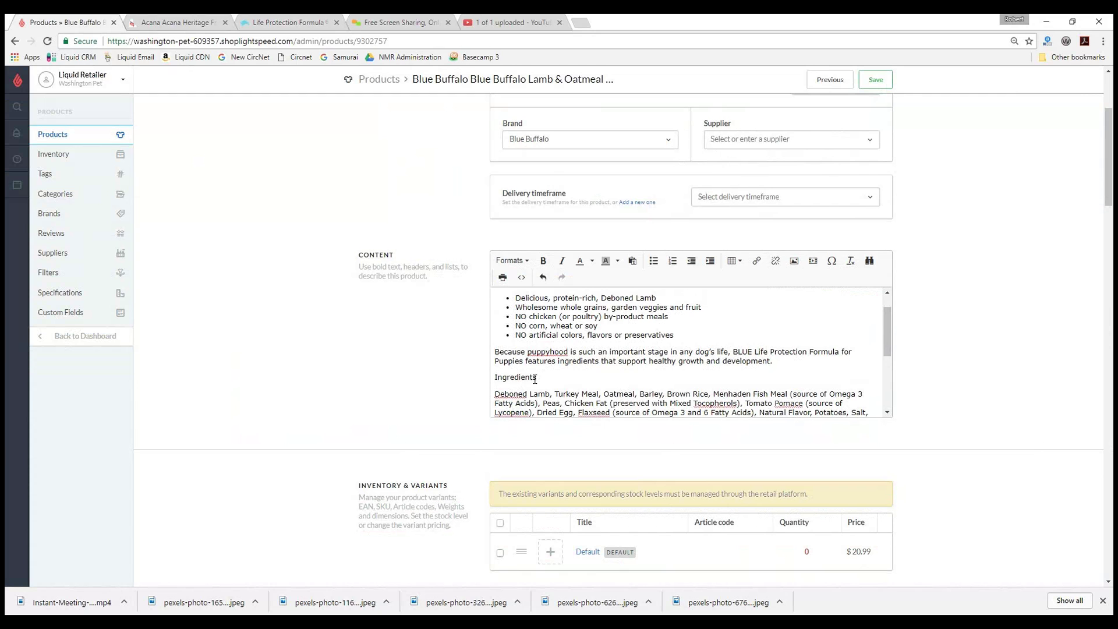
left_click_drag(535, 378, 493, 379)
left_click(507, 262)
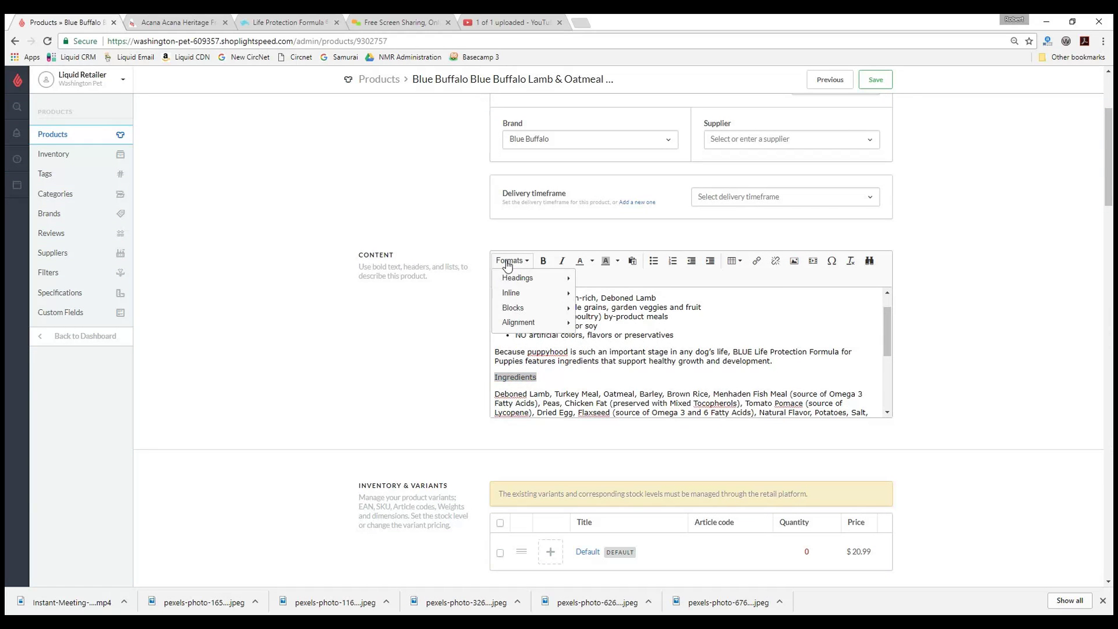
mouse_move(513, 278)
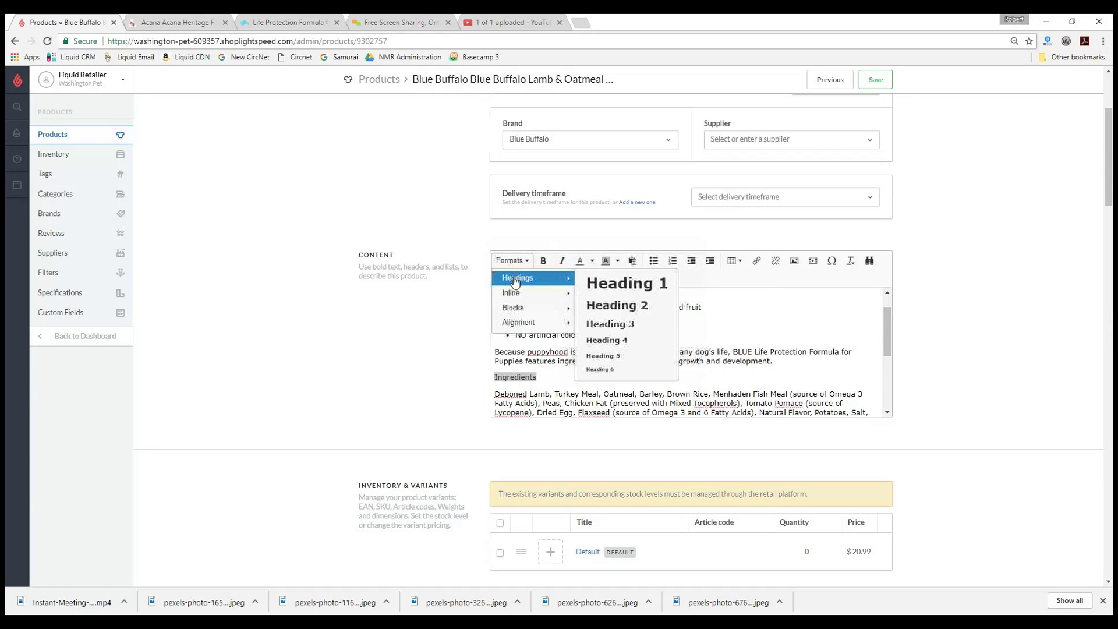
left_click(593, 328)
- Add the title "Guaranteed Analysis" below the ingredients list, format it as Heading 3, and start an empty line under it
scroll(580, 381, "down", 1)
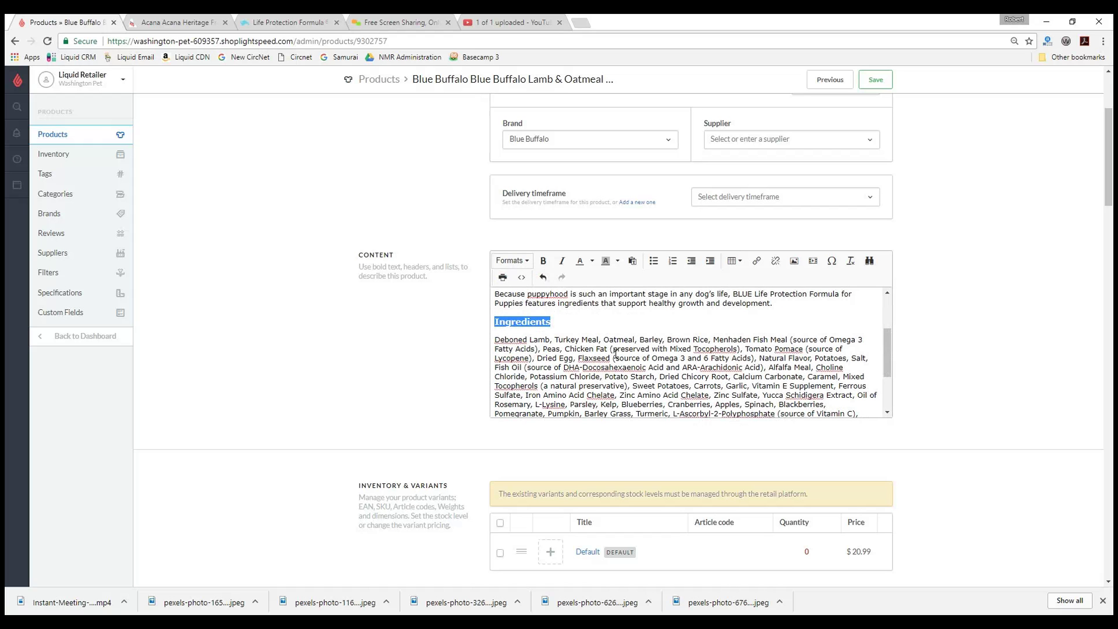
scroll(612, 352, "down", 1)
scroll(594, 378, "down", 1)
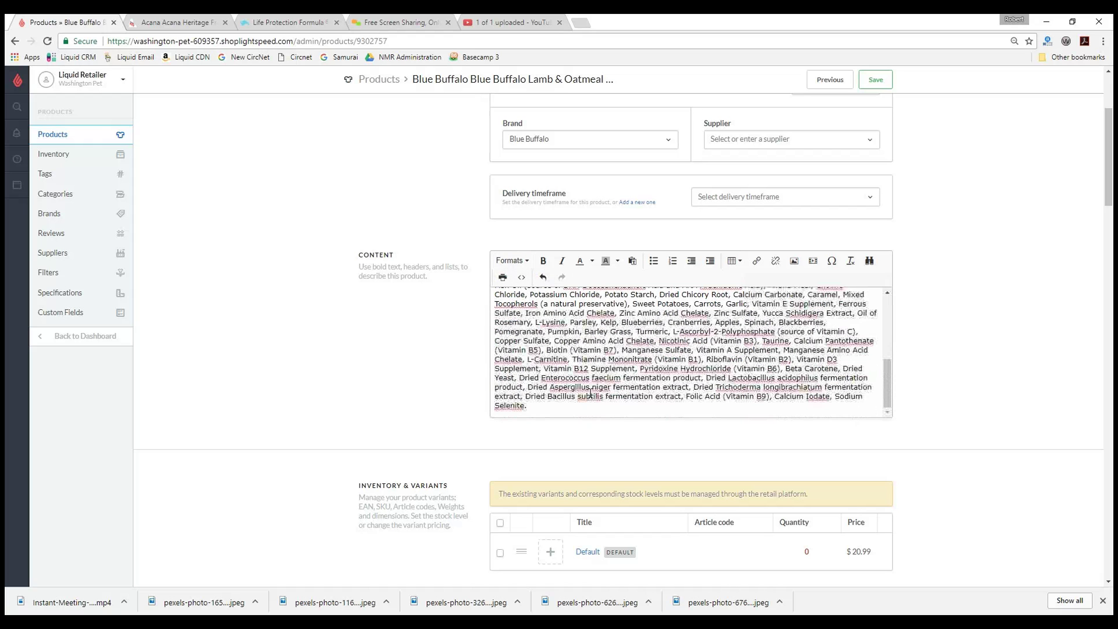
left_click(565, 406)
key("Return")
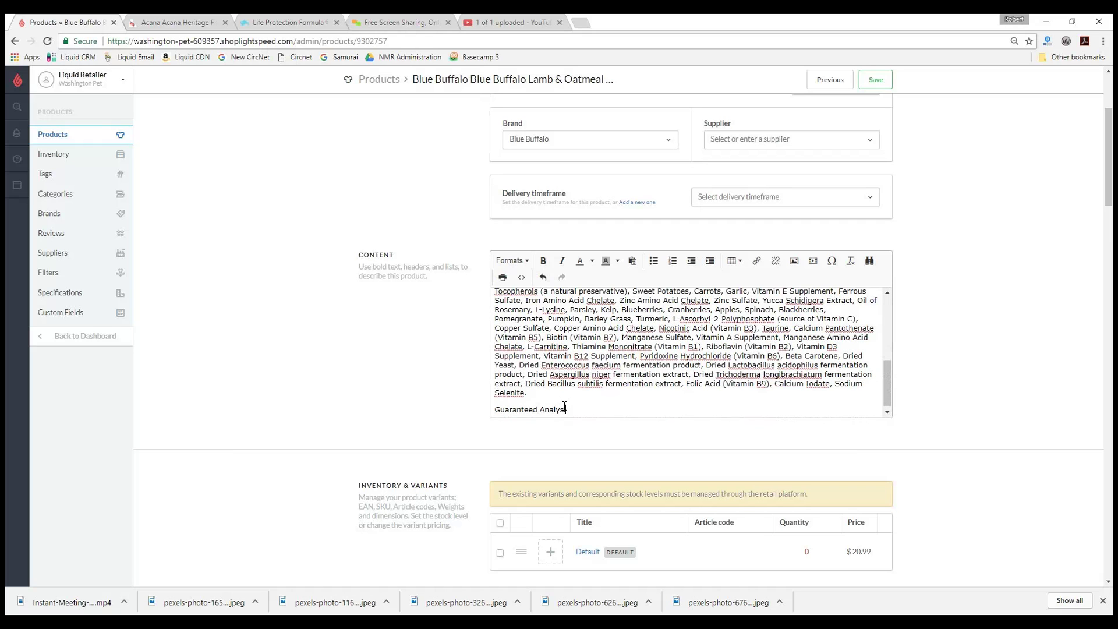
triple_click(529, 409)
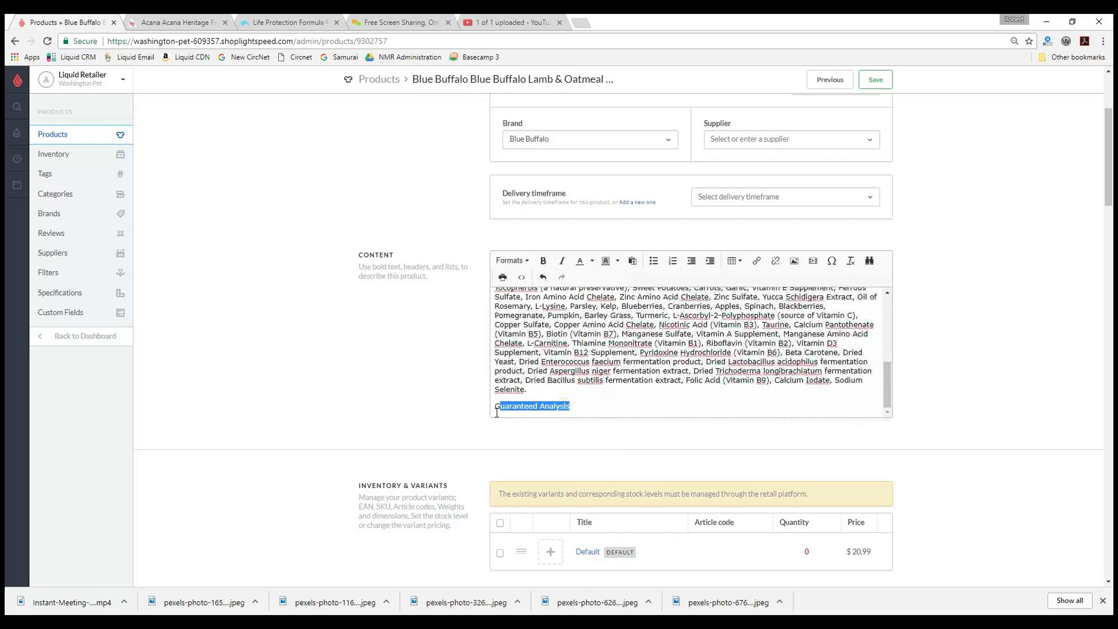
left_click(521, 263)
mouse_move(523, 279)
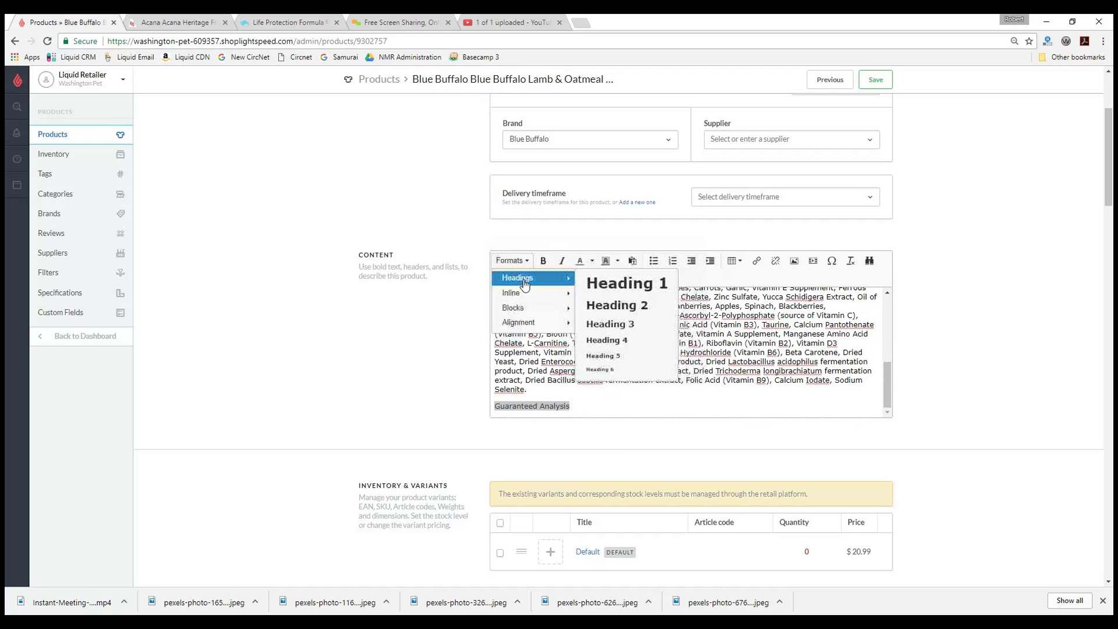
left_click(599, 330)
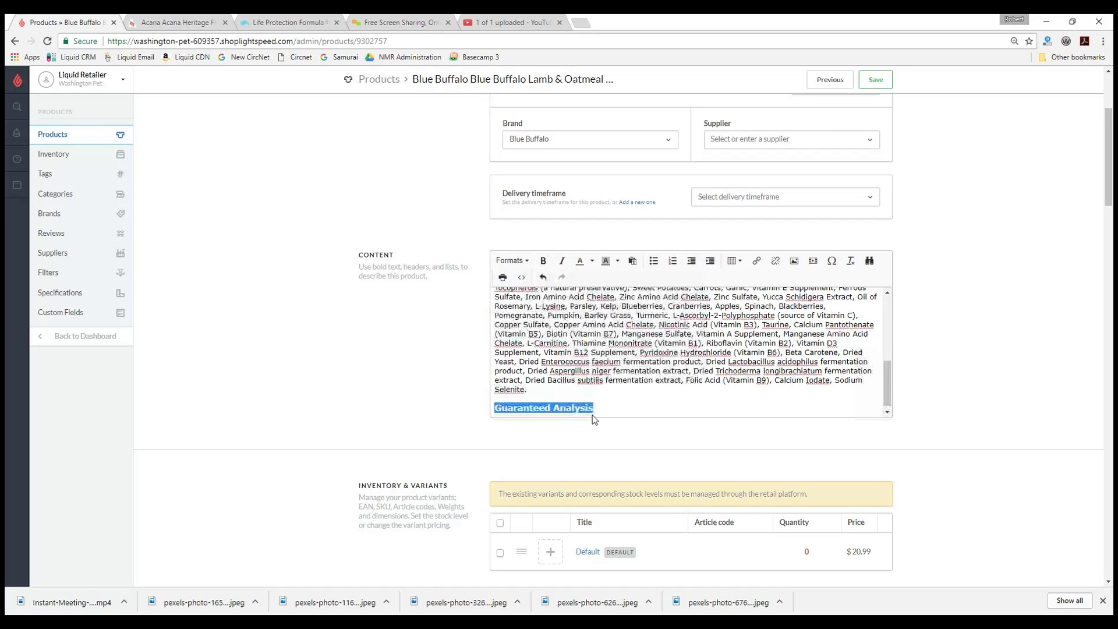
key("Right")
key("Return")
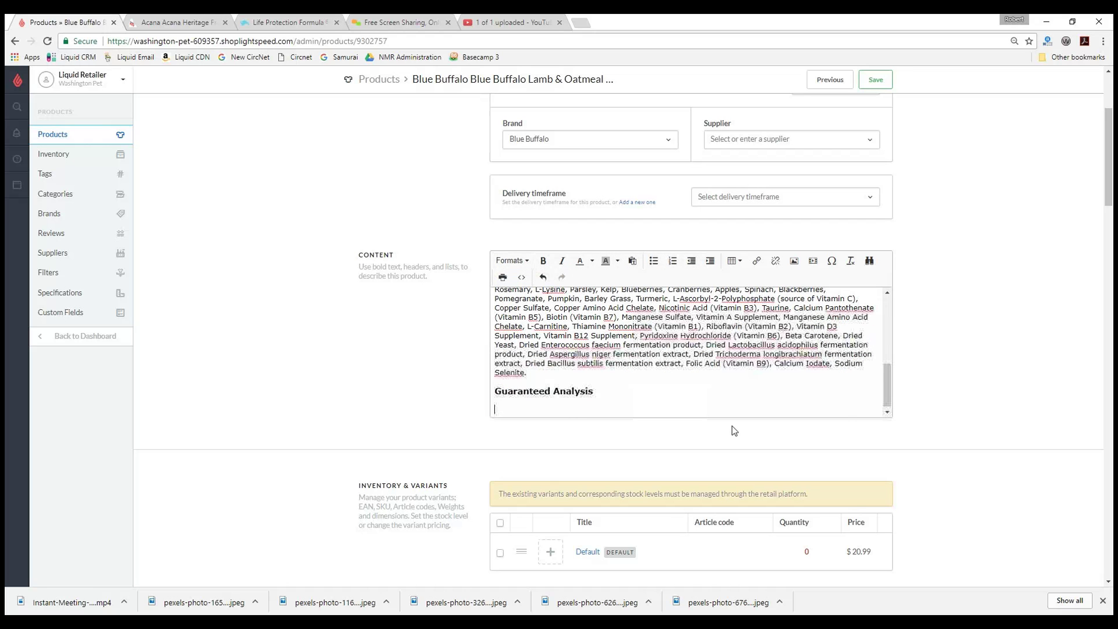
- Expand Guaranteed Analysis on the Blue Buffalo product page and copy its full nutrient table with the footnote
left_click(194, 22)
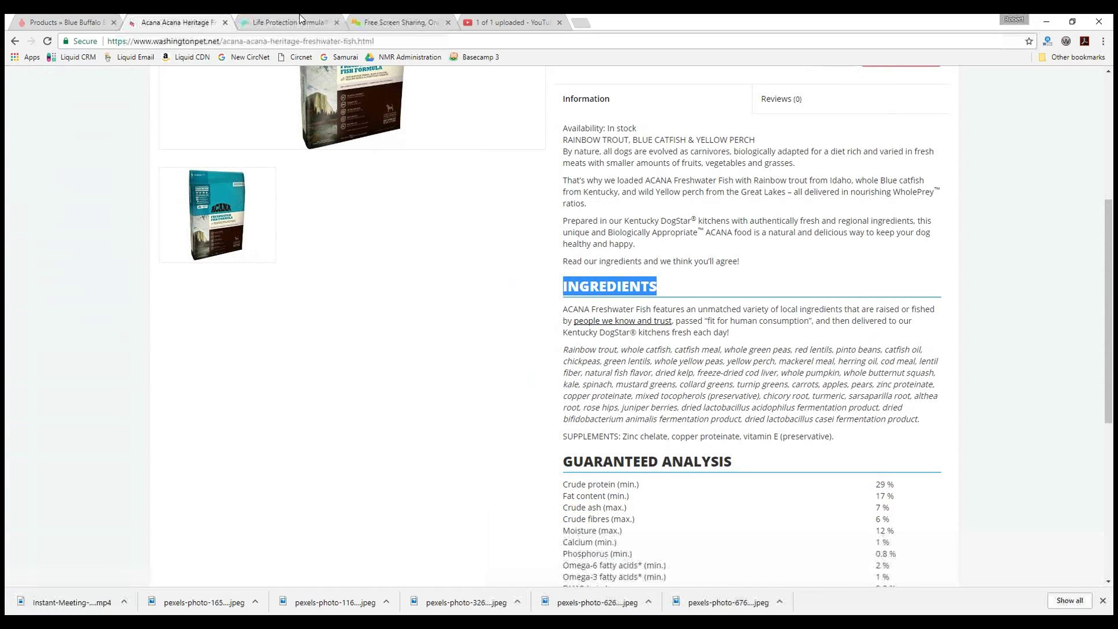
left_click(299, 15)
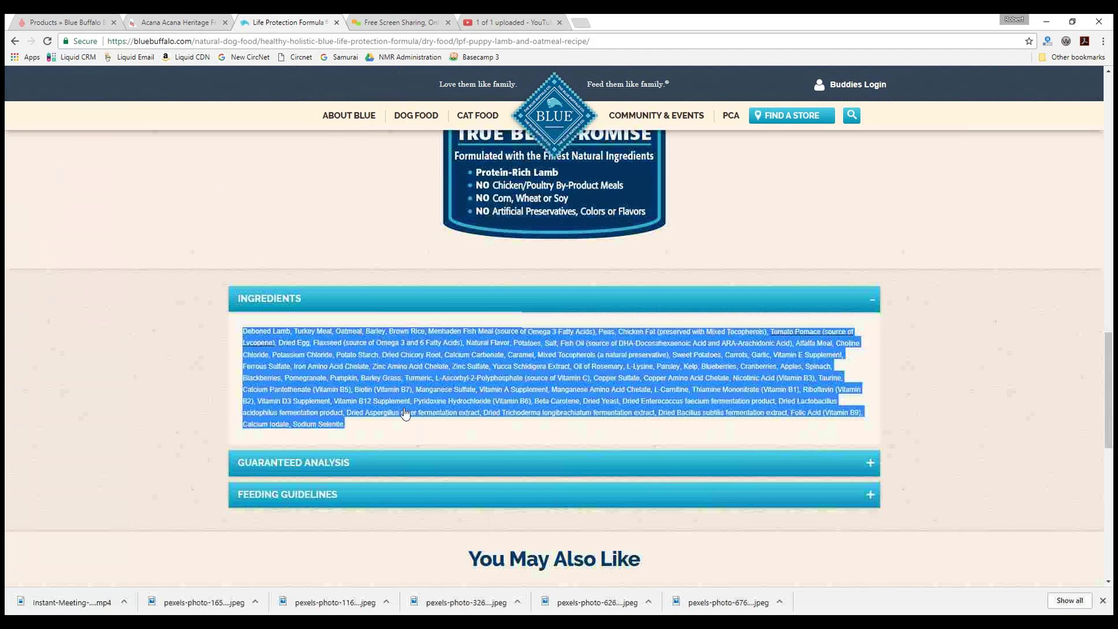
scroll(407, 411, "down", 1)
left_click(376, 408)
scroll(274, 407, "down", 3)
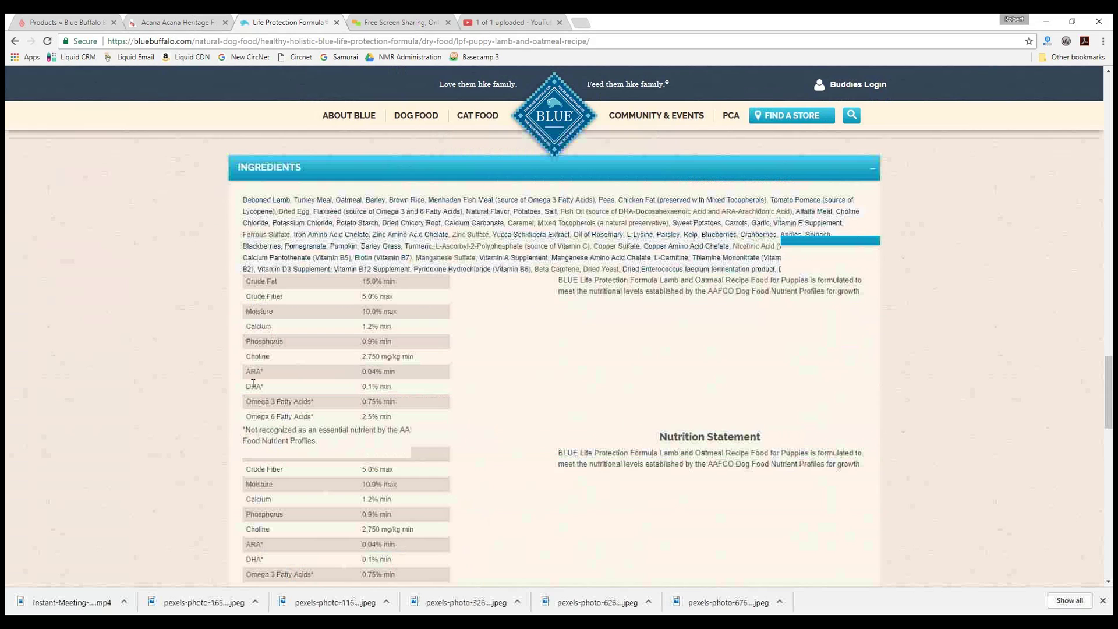
left_click_drag(225, 300, 248, 269)
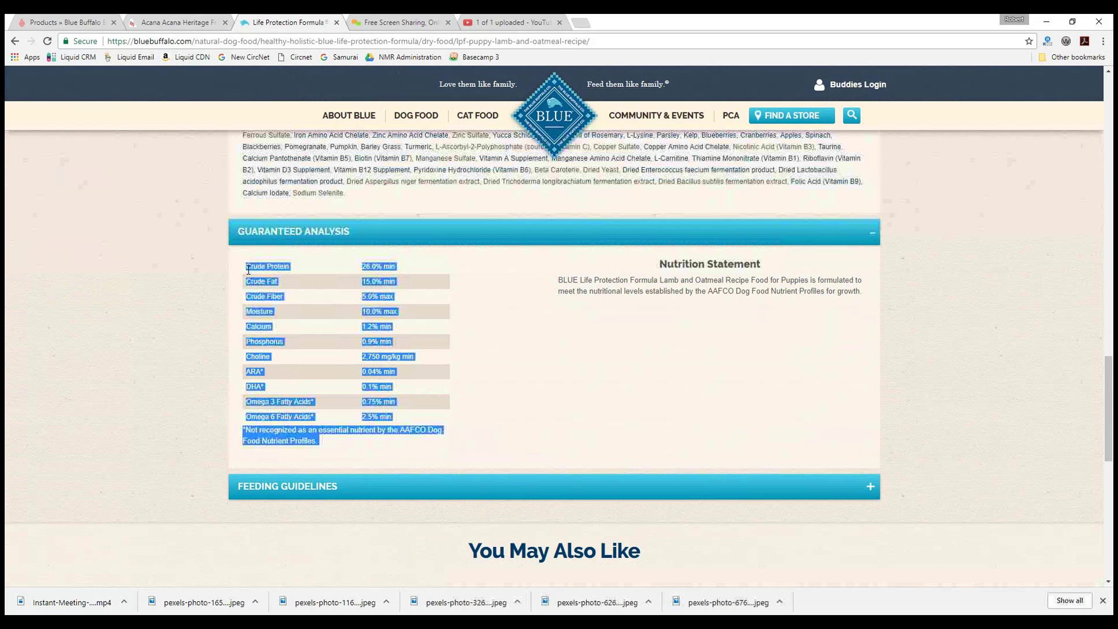
- Paste the nutrient table under the Guaranteed Analysis heading in the Lightspeed product content and save the product
left_click(64, 22)
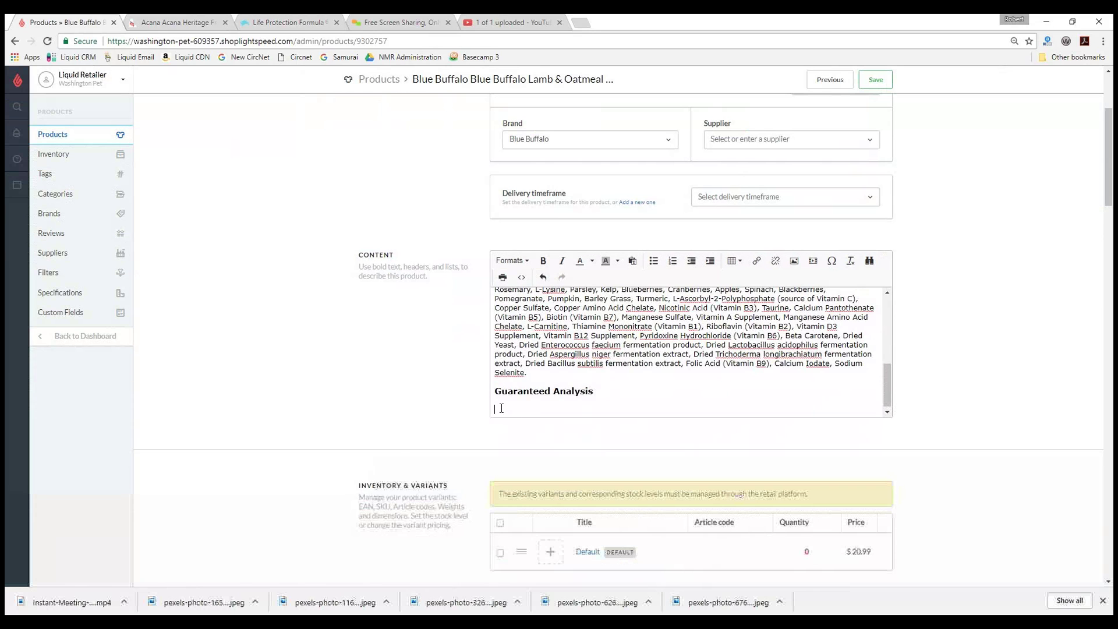
right_click(499, 408)
left_click(528, 473)
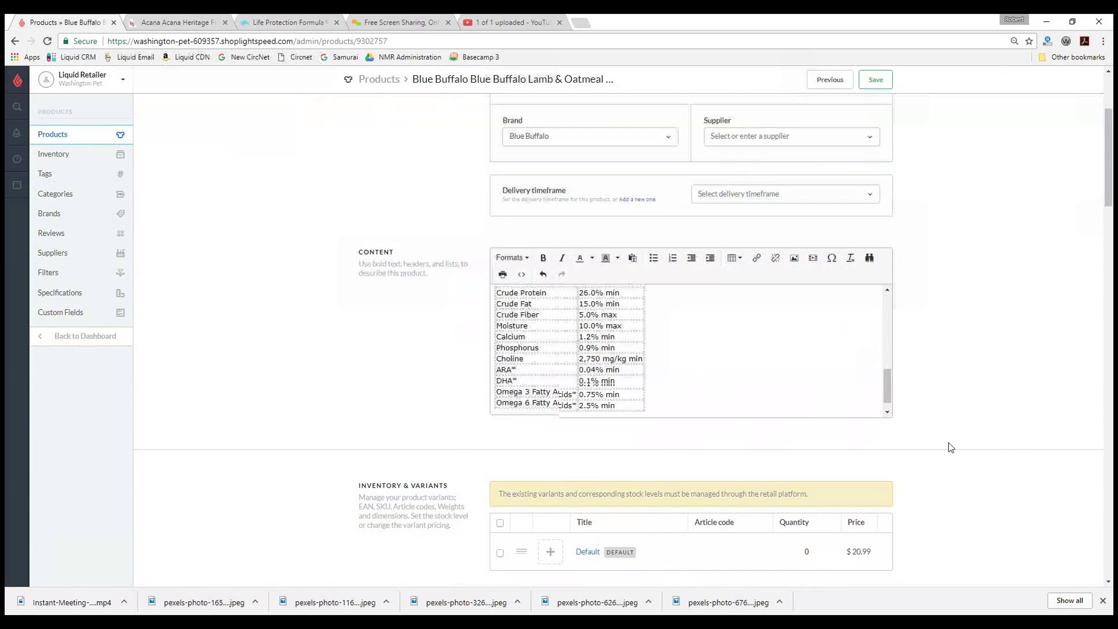
scroll(949, 446, "down", 3)
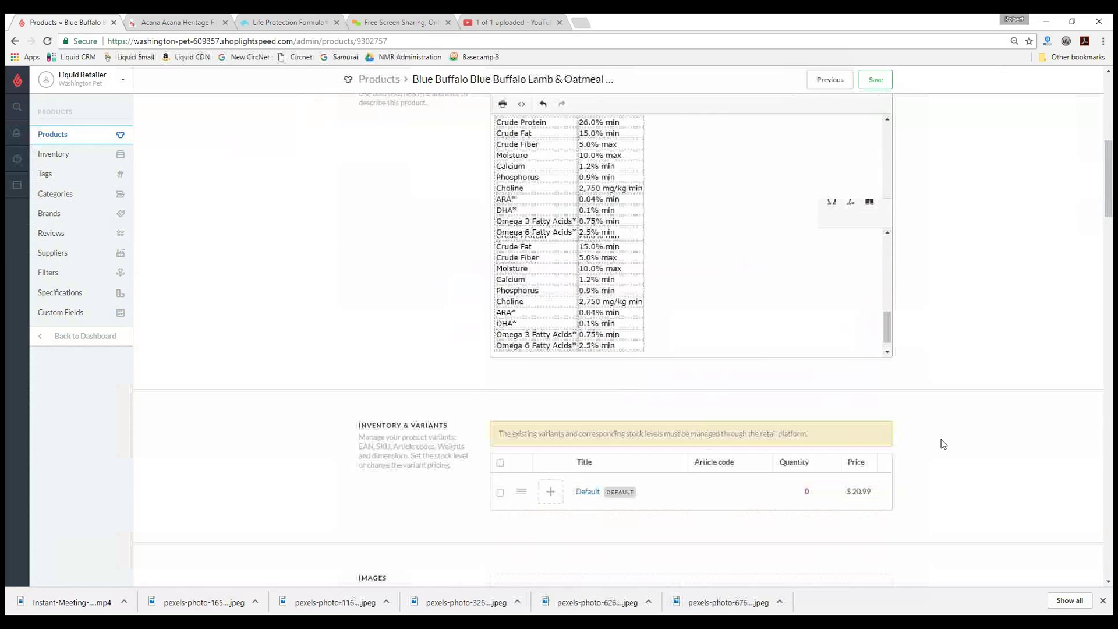
left_click(880, 82)
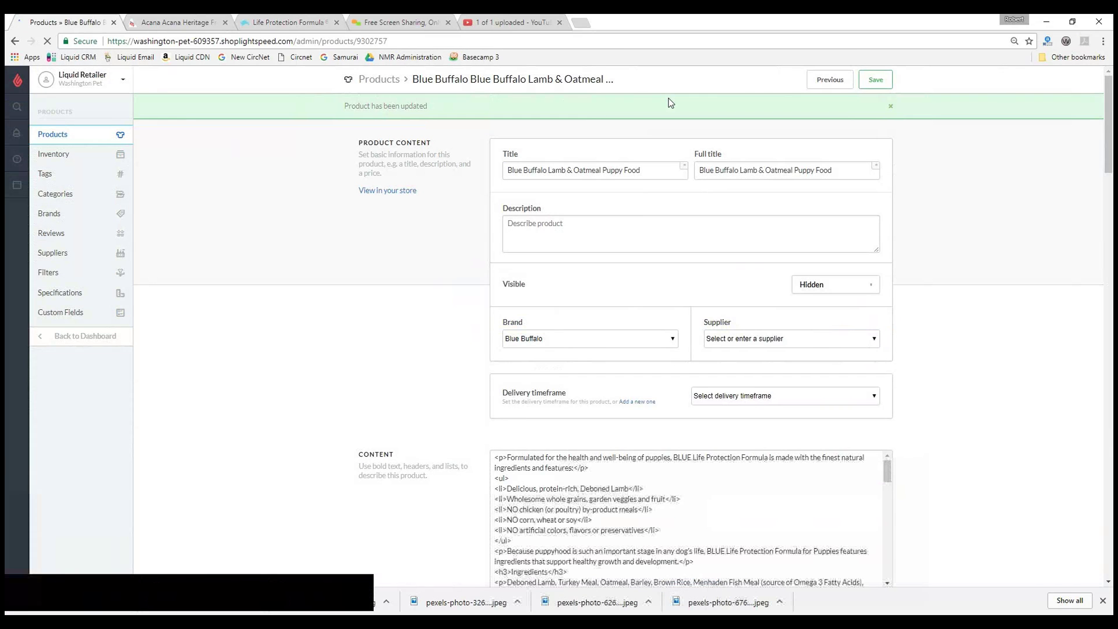
scroll(895, 245, "down", 1)
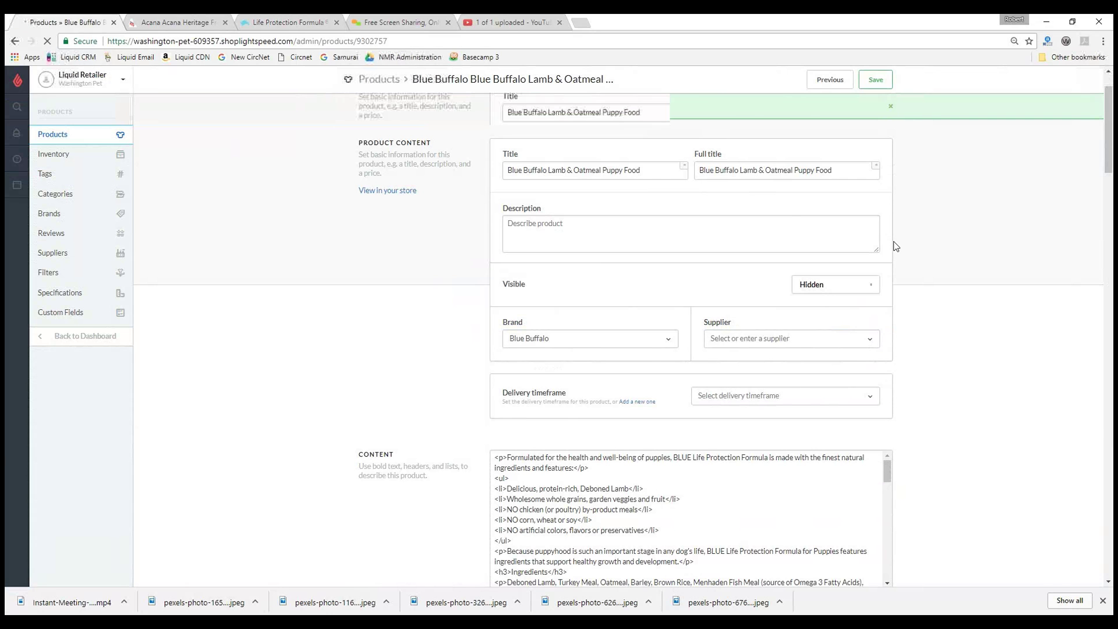
scroll(895, 245, "down", 5)
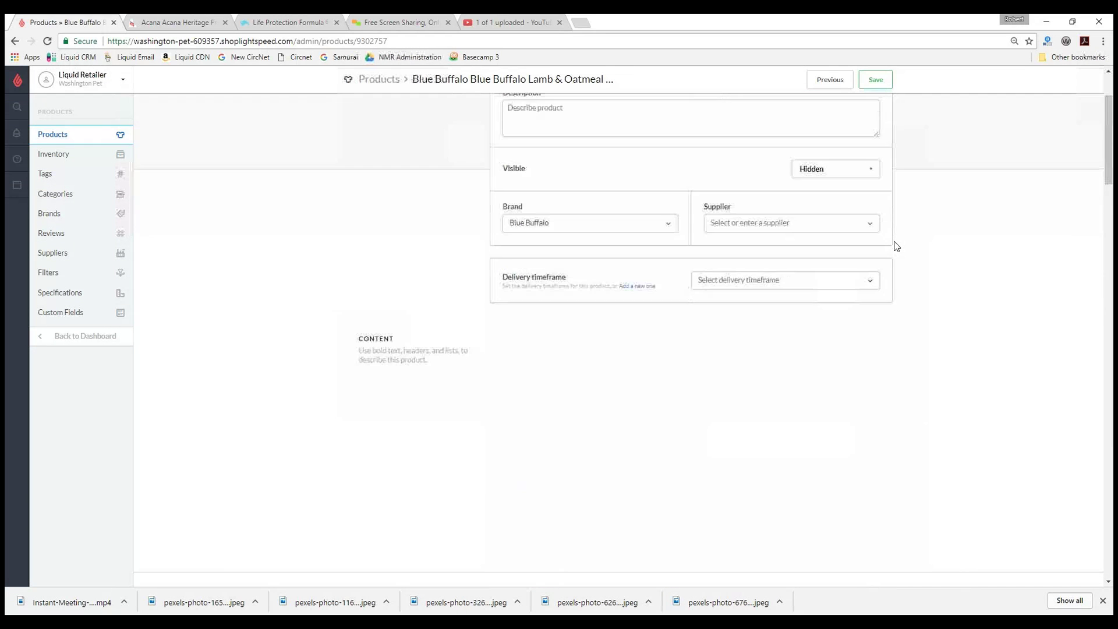
scroll(886, 243, "down", 1)
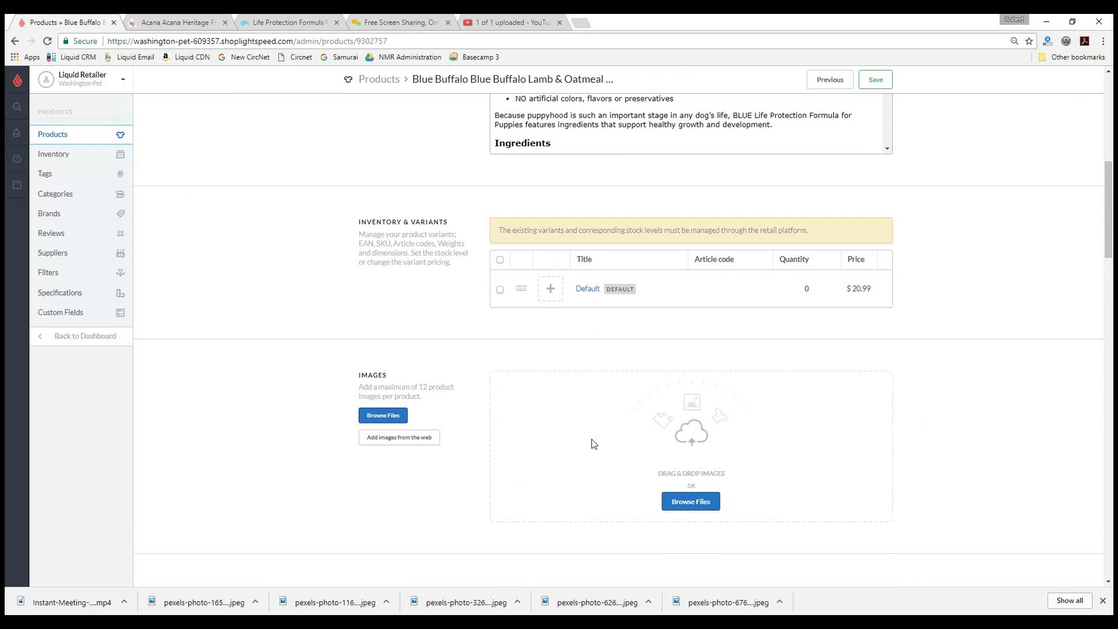
left_click(286, 20)
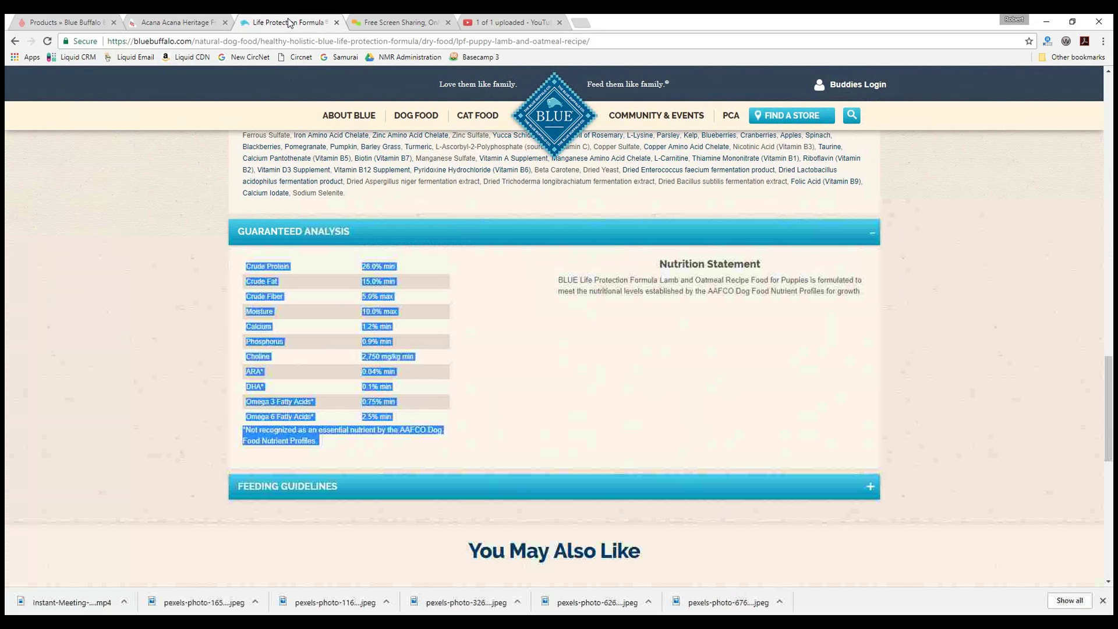
scroll(279, 265, "up", 5)
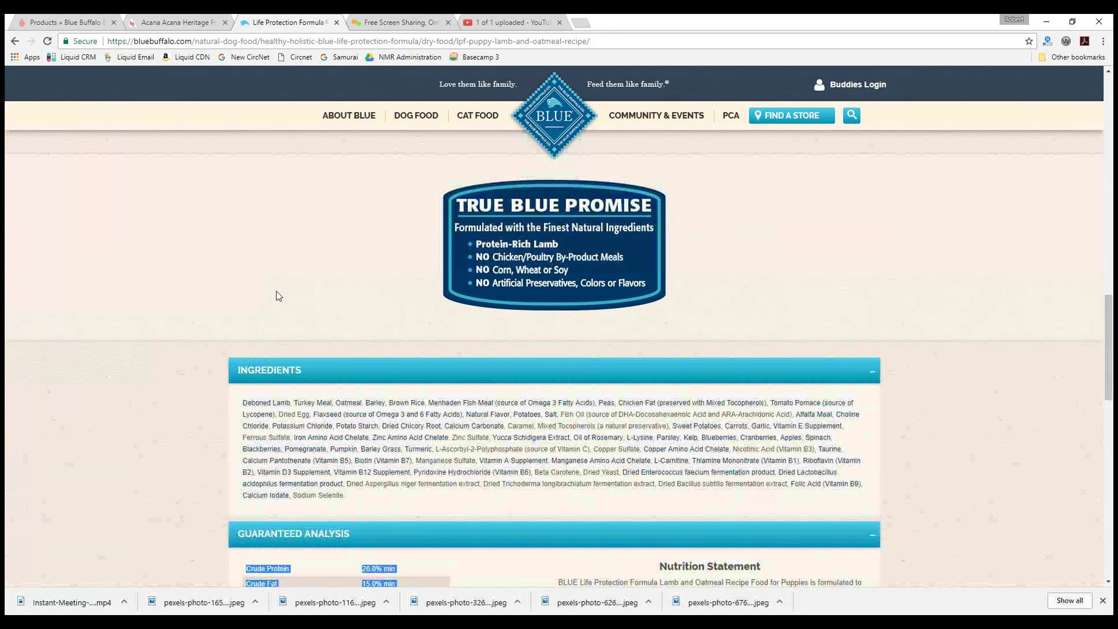
scroll(279, 296, "up", 5)
right_click(426, 231)
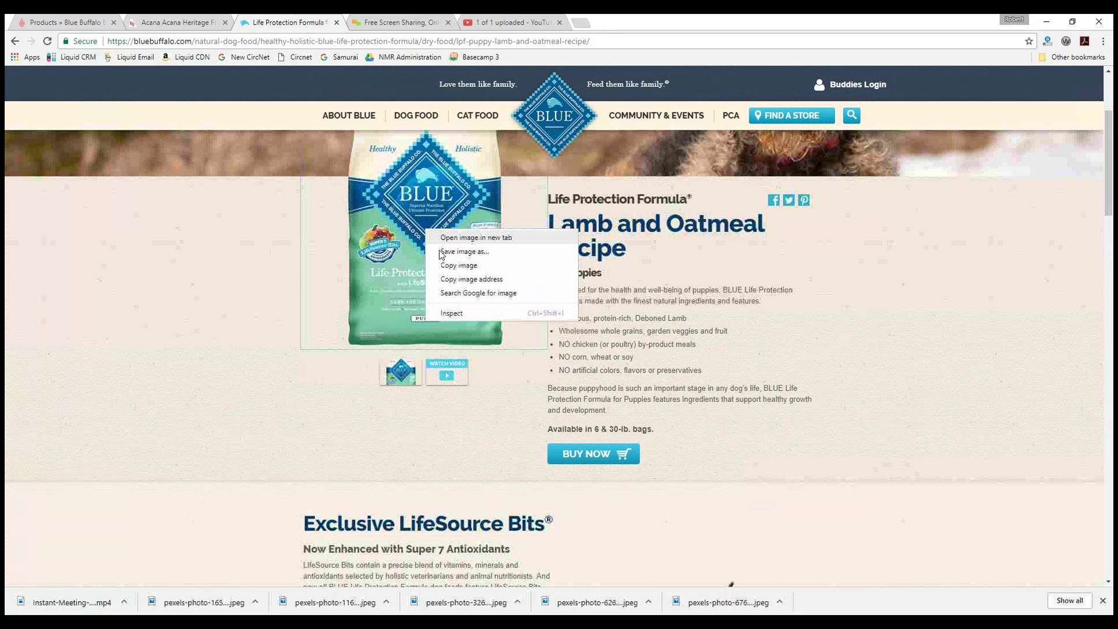
left_click(96, 21)
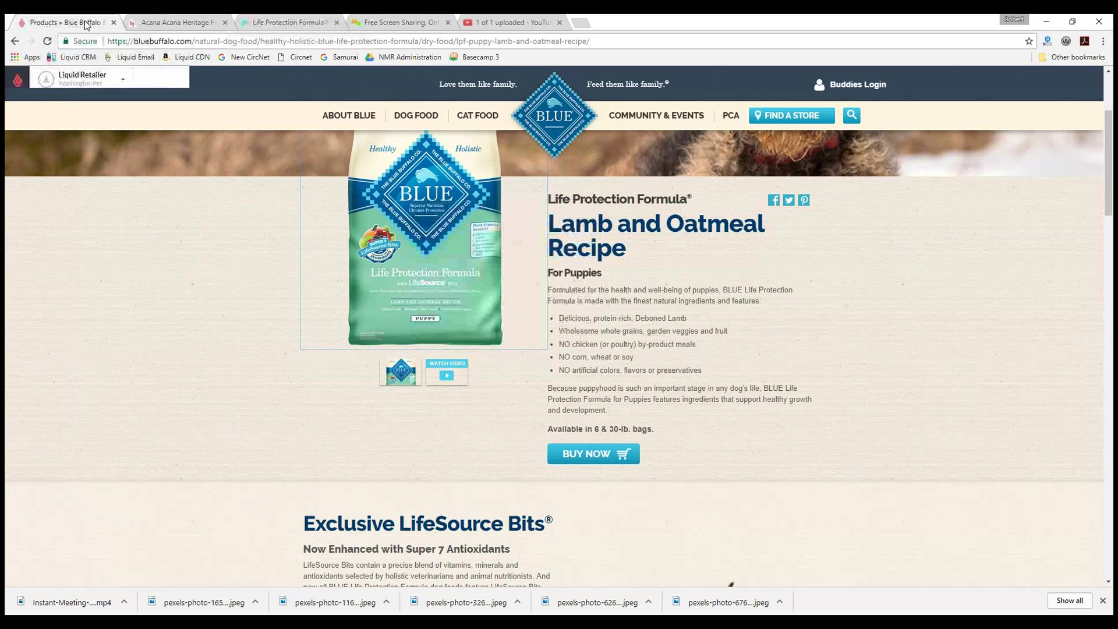
left_click(96, 21)
left_click(377, 415)
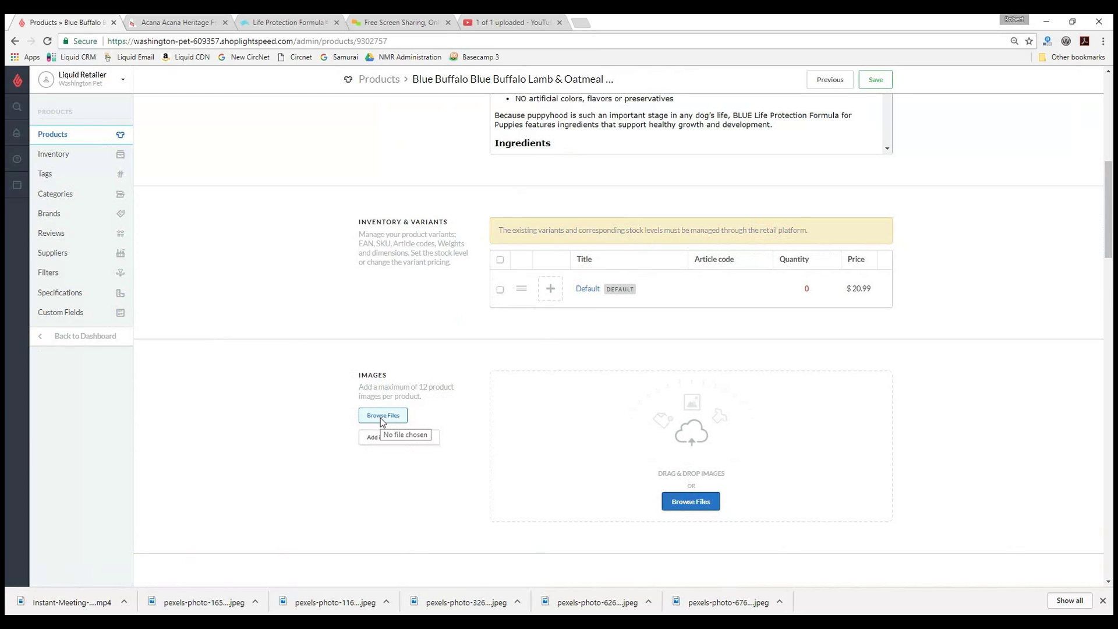
- Copy the image address of the puppy food bag on the Blue Buffalo page and add it as a web image to the Lightspeed product
left_click(288, 25)
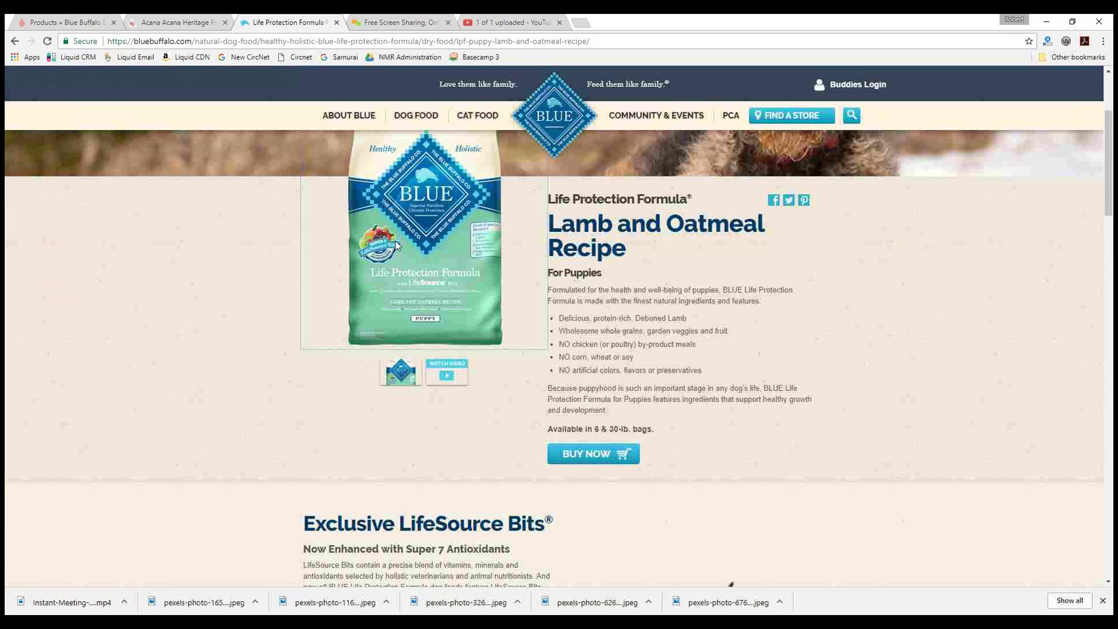
right_click(405, 247)
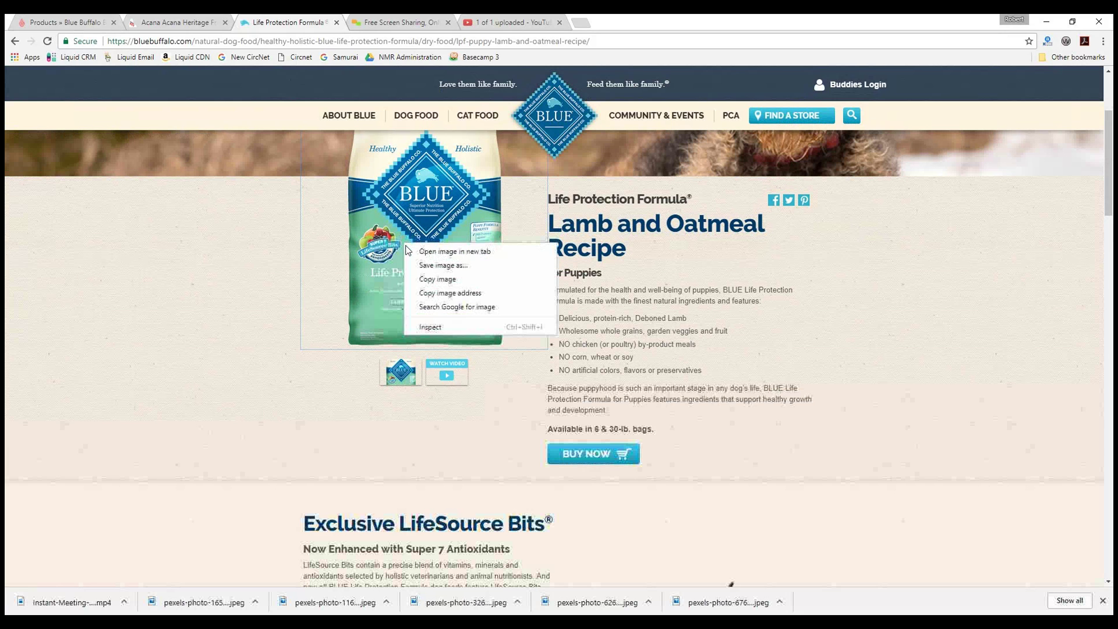
left_click(438, 297)
left_click(76, 23)
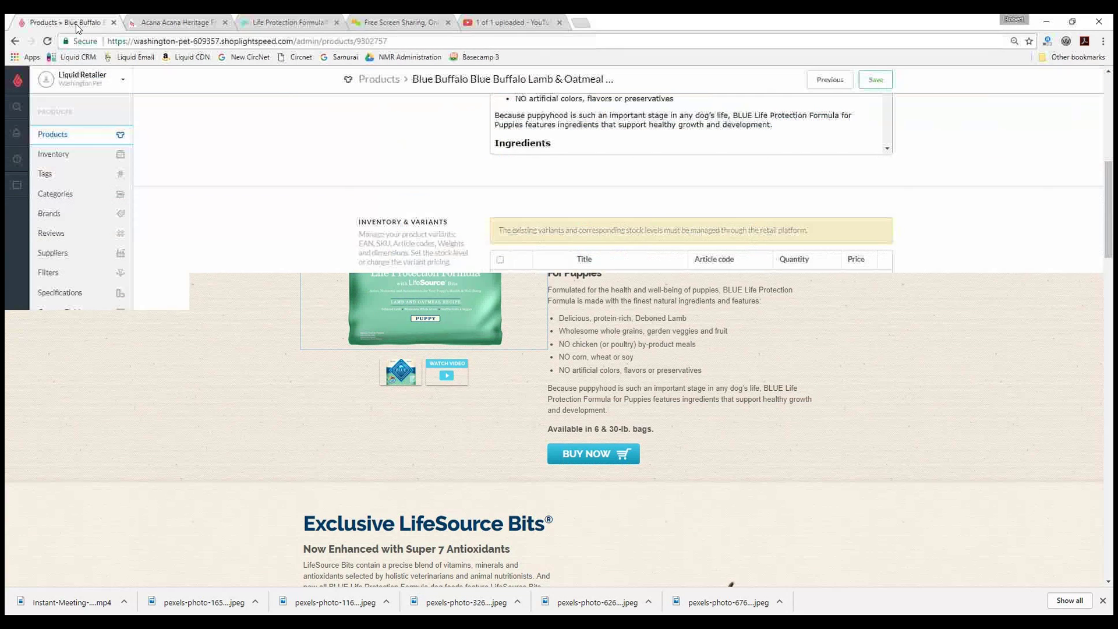
left_click(389, 444)
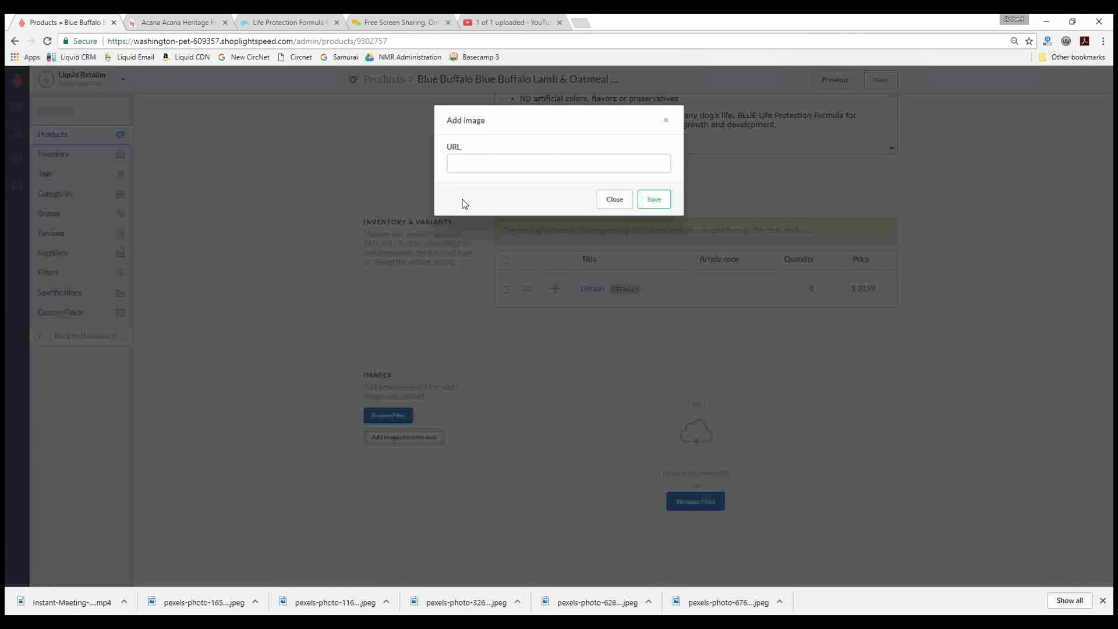
right_click(480, 163)
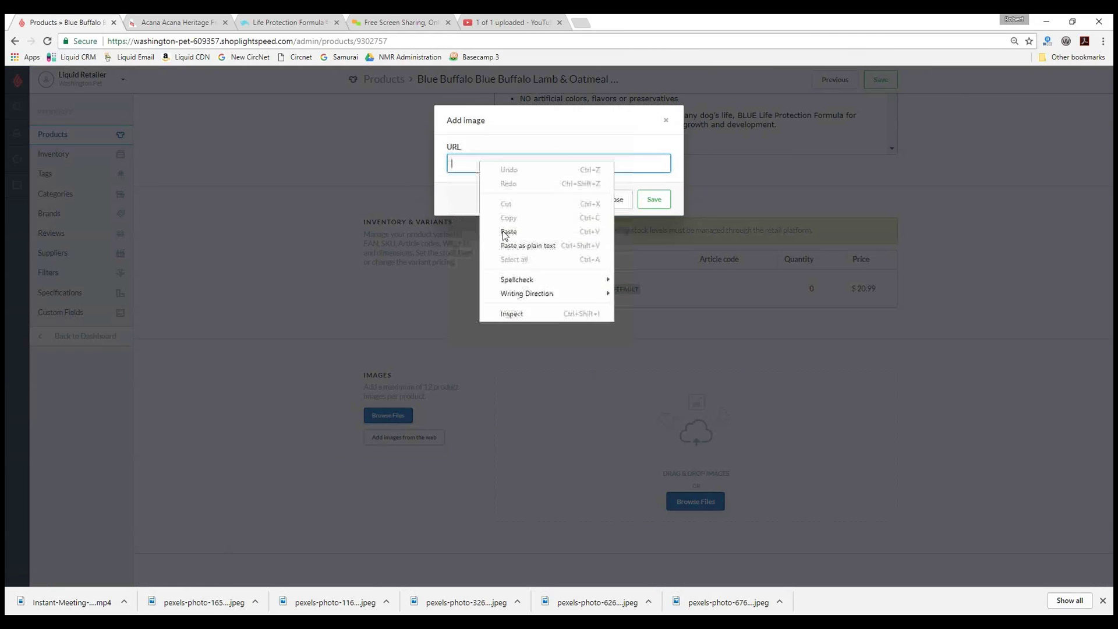
left_click(504, 232)
left_click(654, 199)
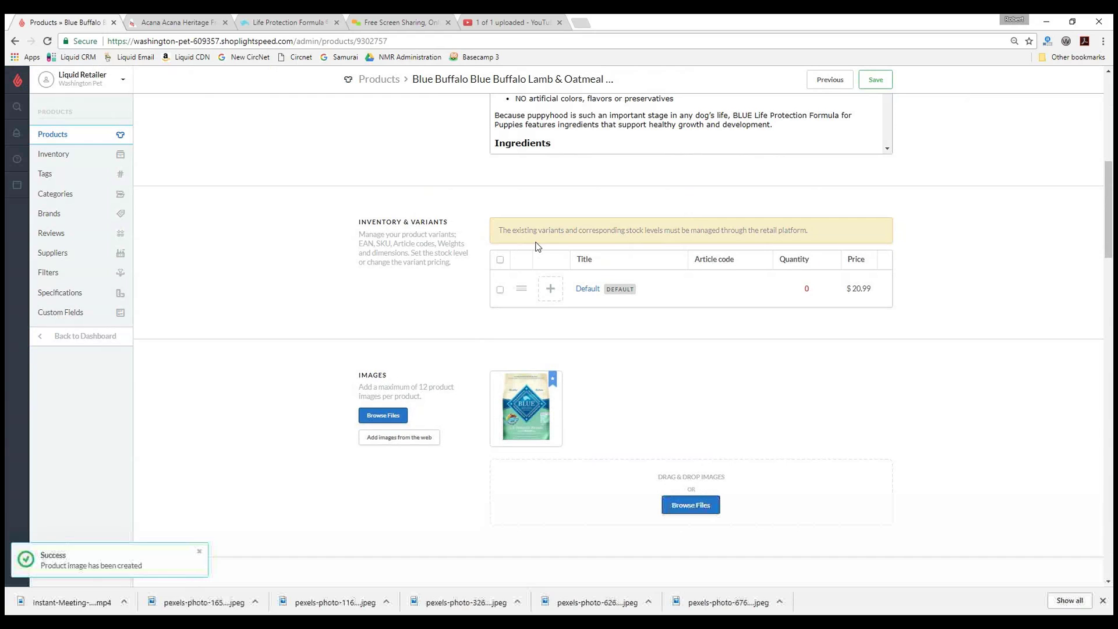
mouse_move(538, 396)
mouse_move(534, 431)
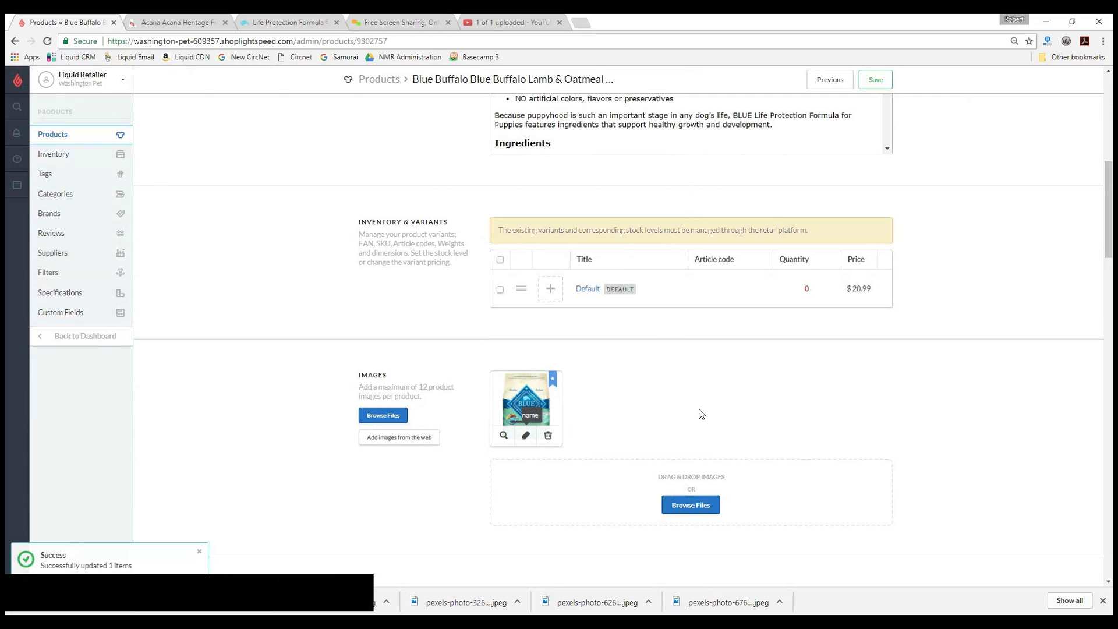
- Review the Categories, Tags and Search Engines sections of the product, including the page title, URL and meta description fields
scroll(906, 335, "down", 5)
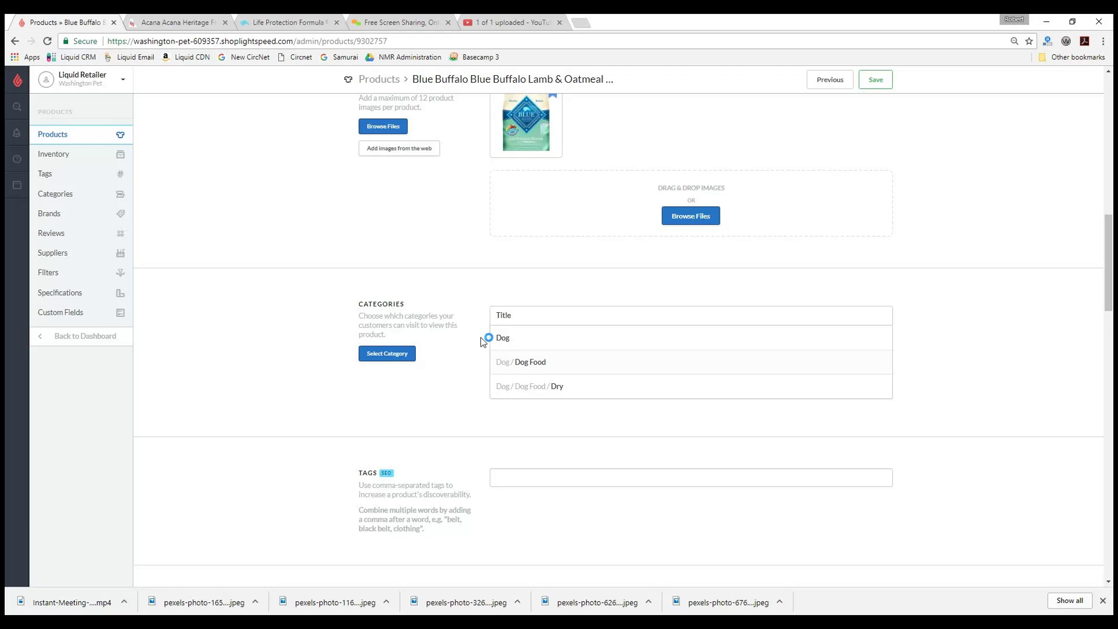
scroll(454, 362, "down", 3)
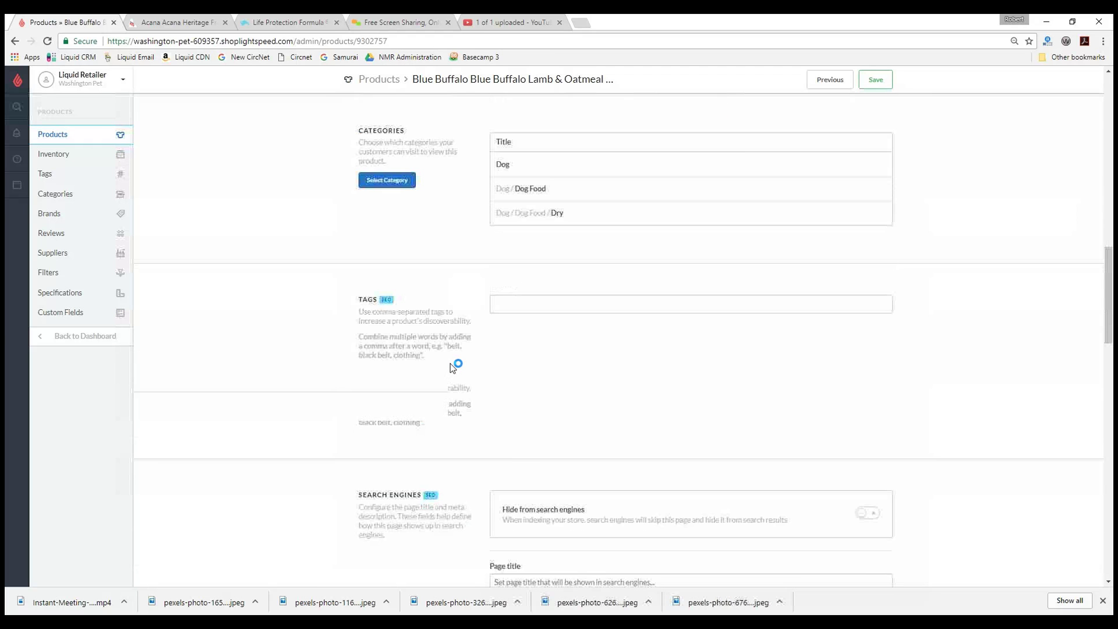
scroll(454, 360, "down", 2)
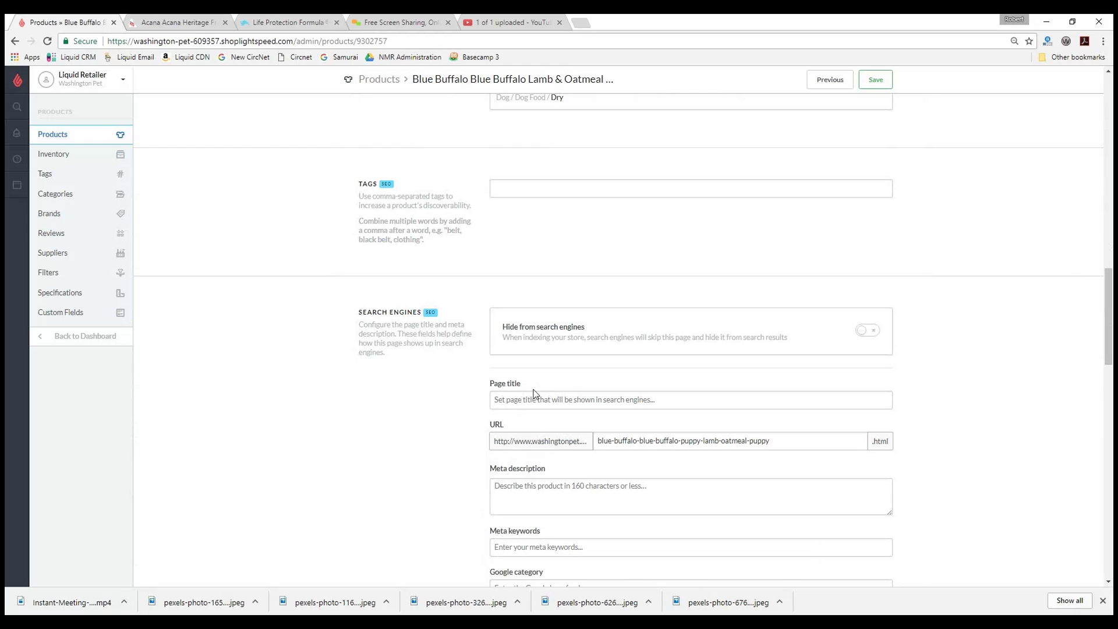
triple_click(500, 389)
left_click(416, 383)
left_click(520, 397)
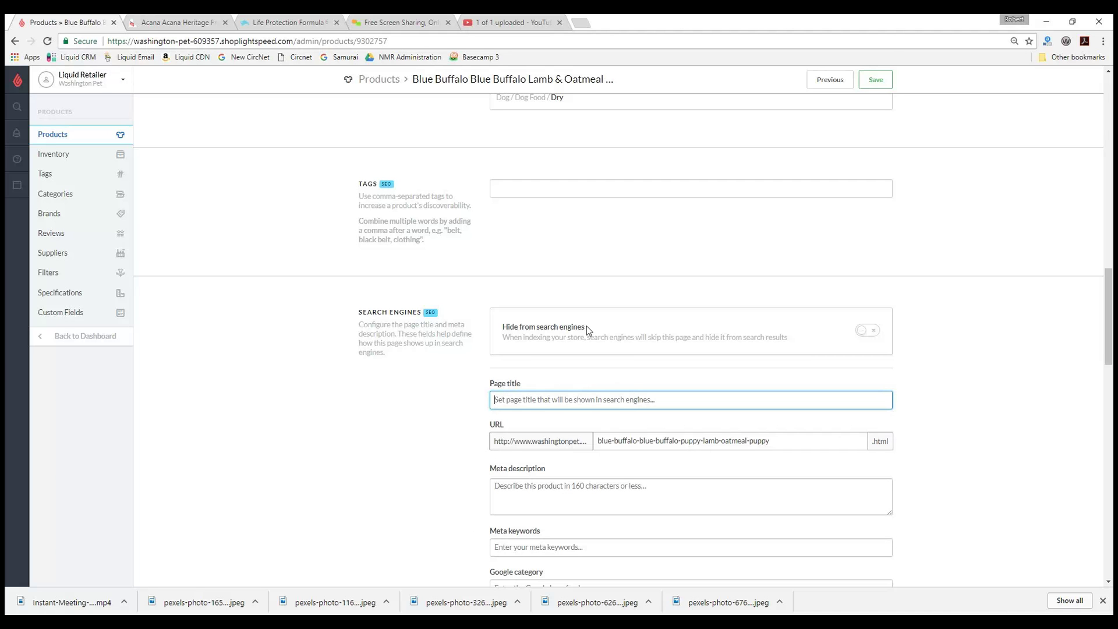
scroll(640, 303, "up", 1)
scroll(701, 237, "up", 2)
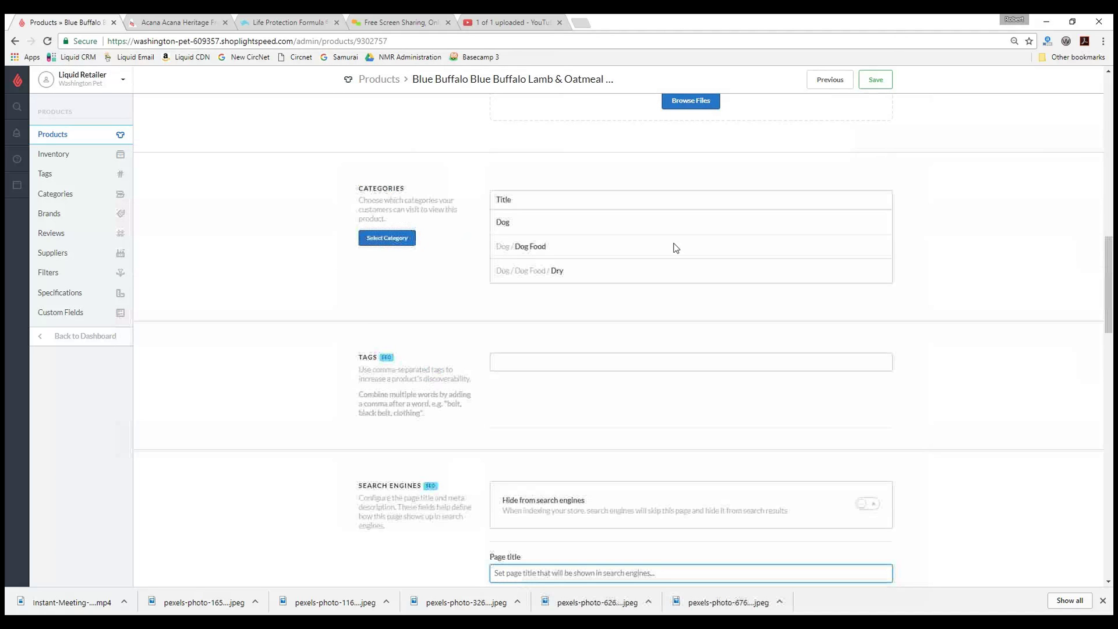
- Save the product, set its visibility to Always Visible, and save it again
left_click(873, 81)
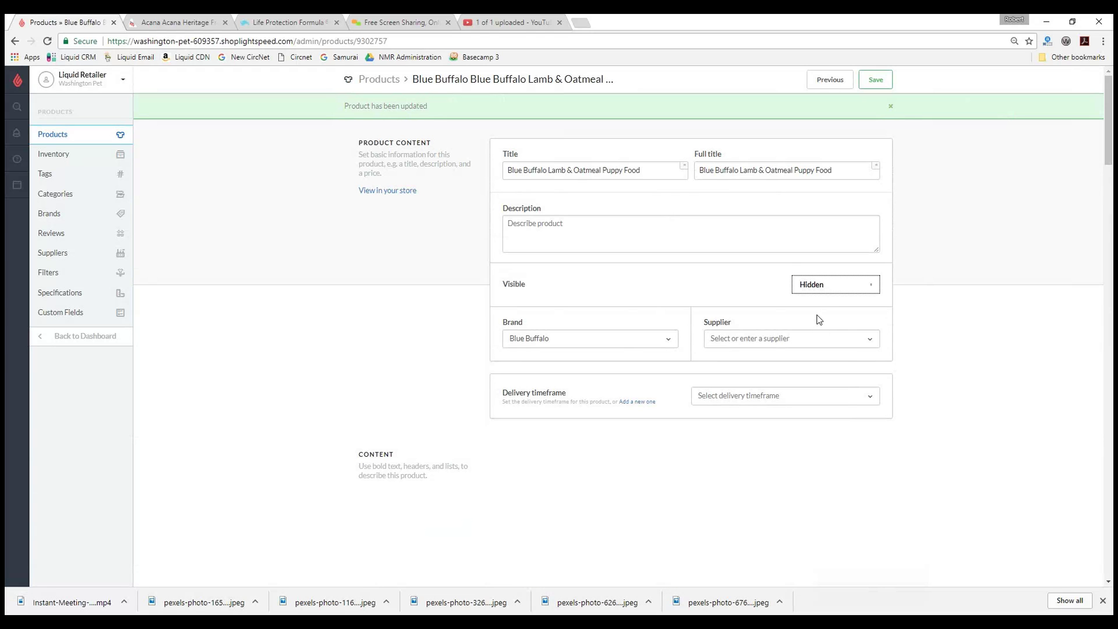
left_click(816, 337)
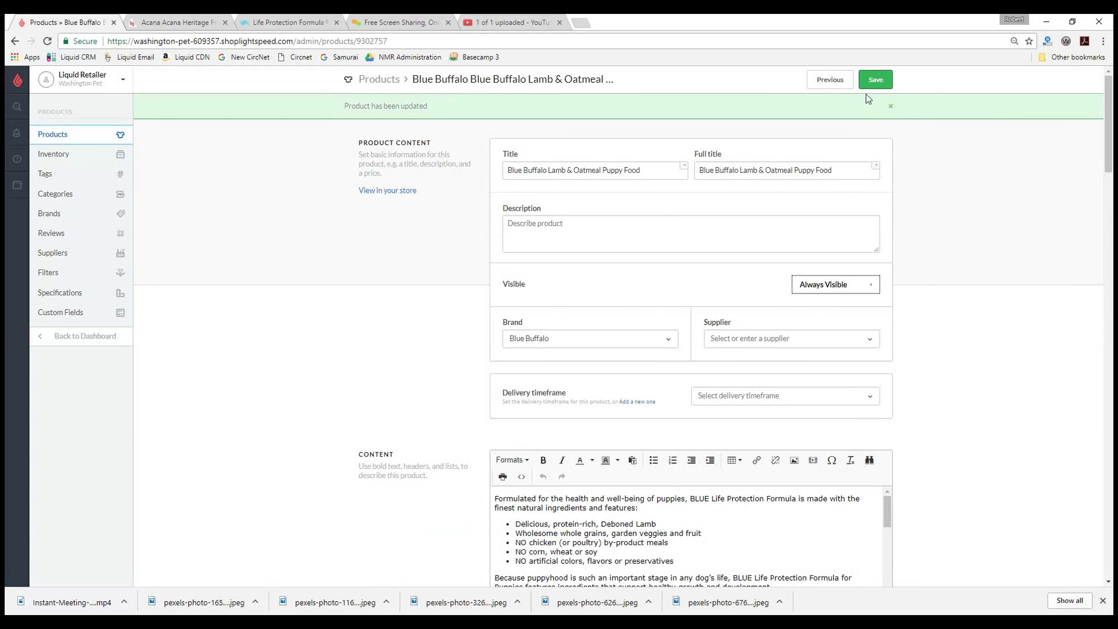
left_click(876, 81)
left_click(876, 81)
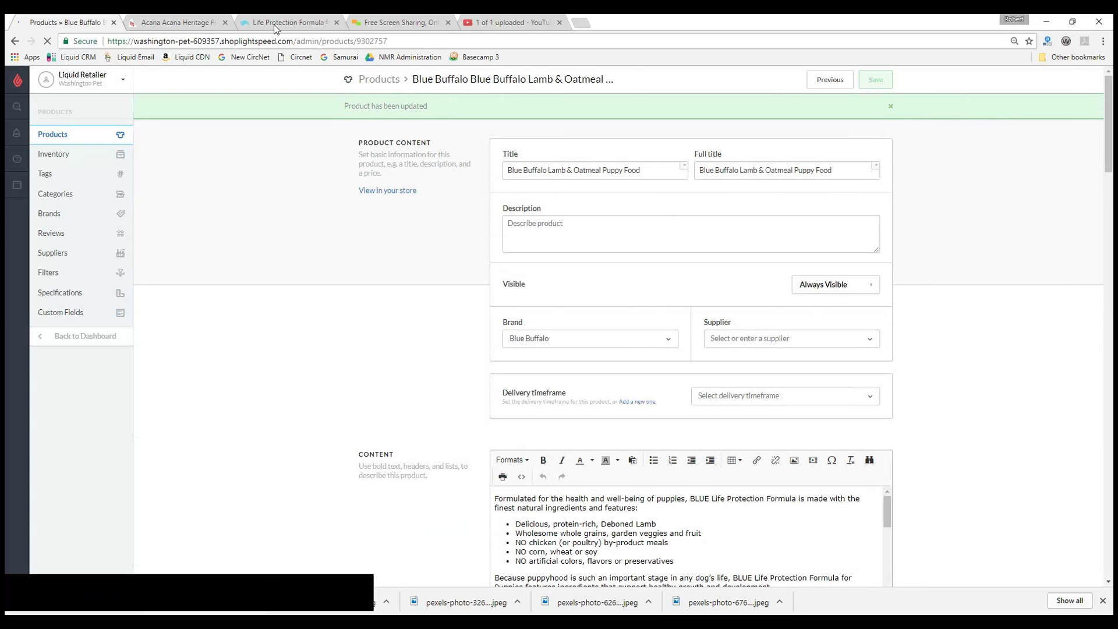
- Search the Washington Pet online store for "oatmeal puppy food"
left_click(175, 22)
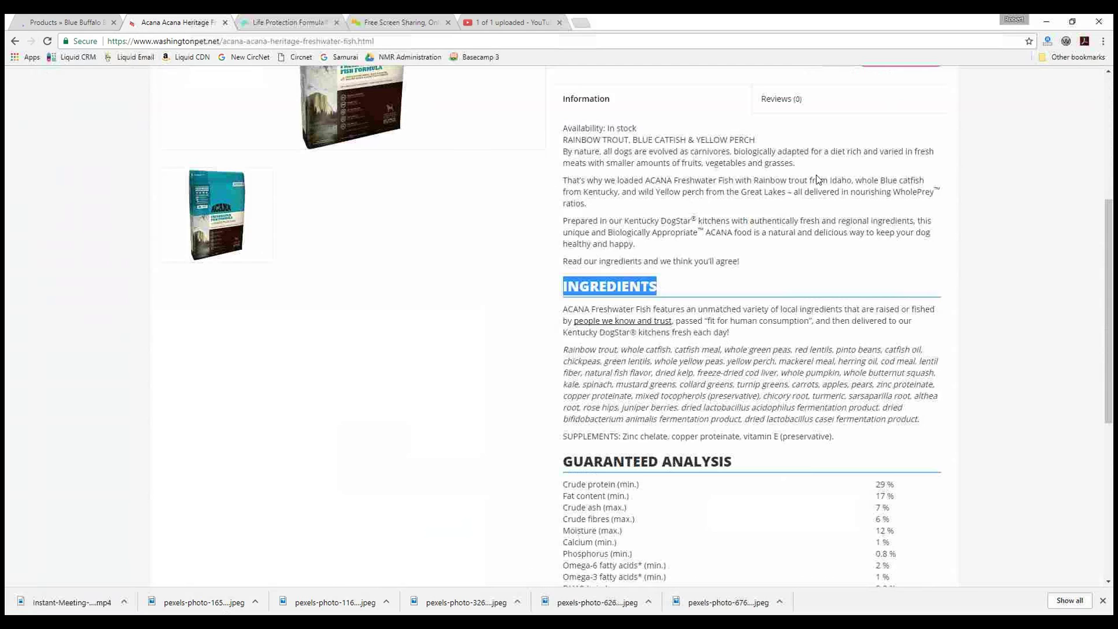
scroll(683, 184, "up", 5)
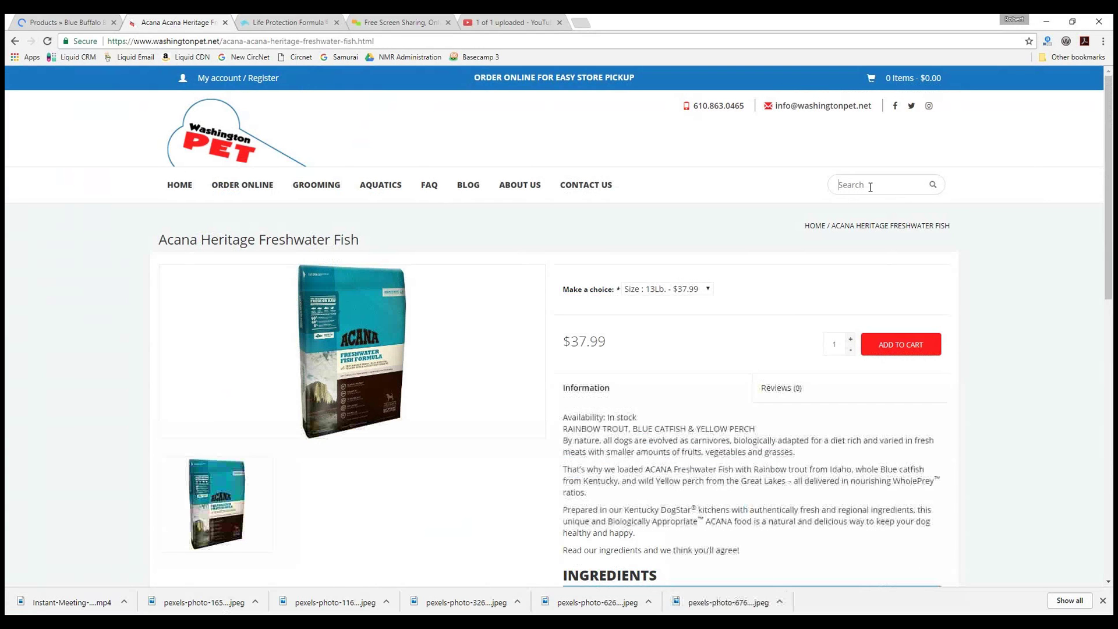
type("puppy")
key("BackSpace")
key("BackSpace")
key("BackSpace")
key("BackSpace")
type("oatmeal puppy food")
key("Return")
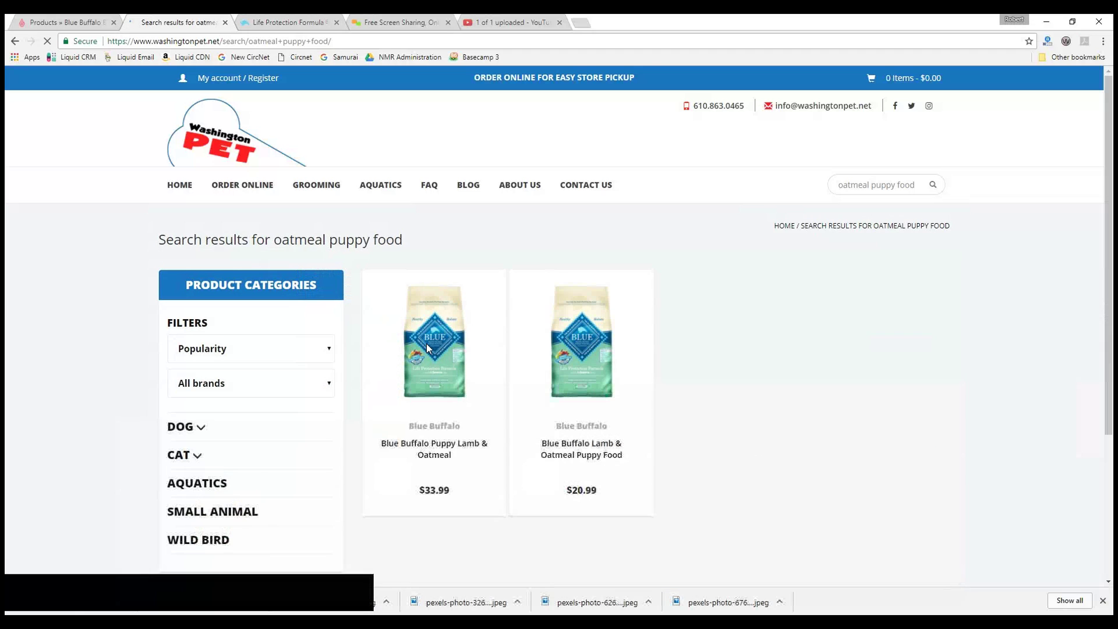
- Open the Blue Buffalo Puppy Lamb & Oatmeal product from the search results and check its description, Ingredients and Guaranteed Analysis layout
left_click(427, 350)
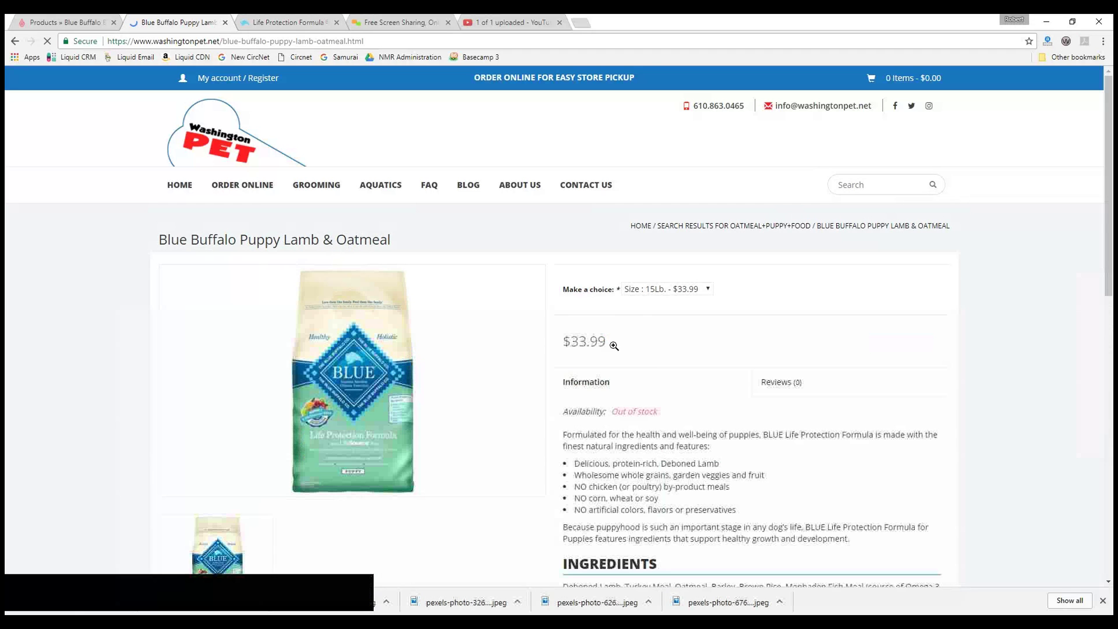
scroll(615, 349, "down", 3)
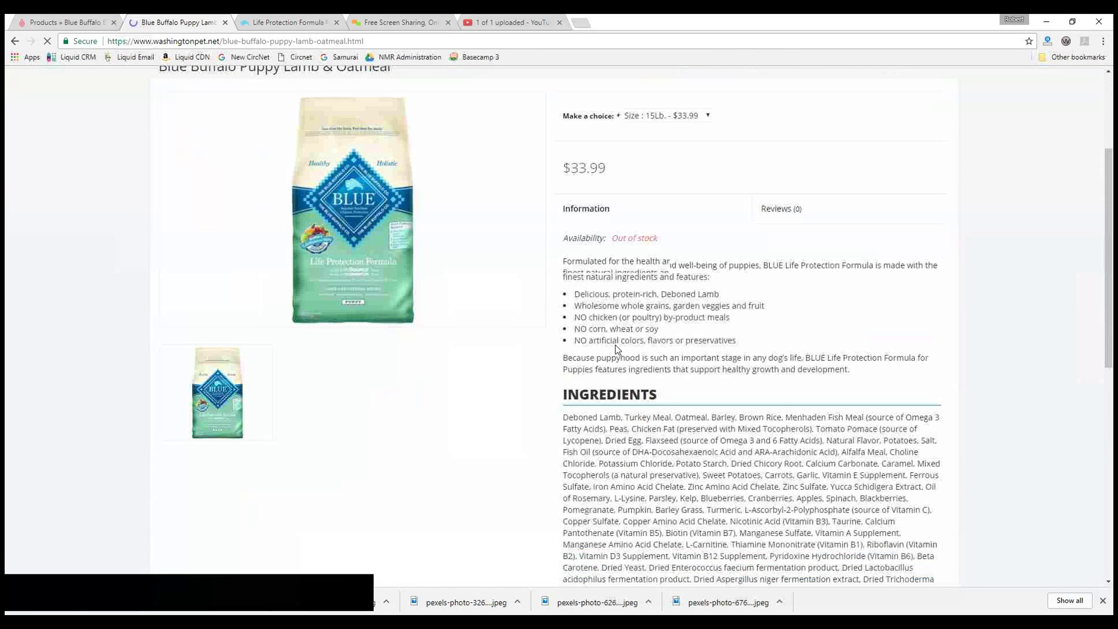
scroll(615, 350, "down", 3)
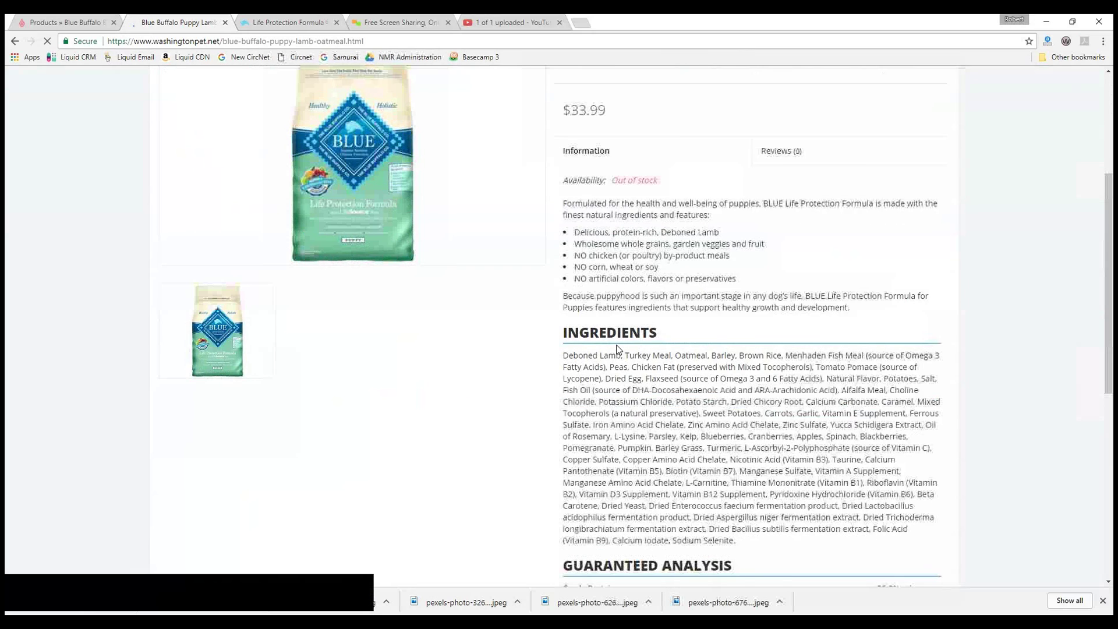